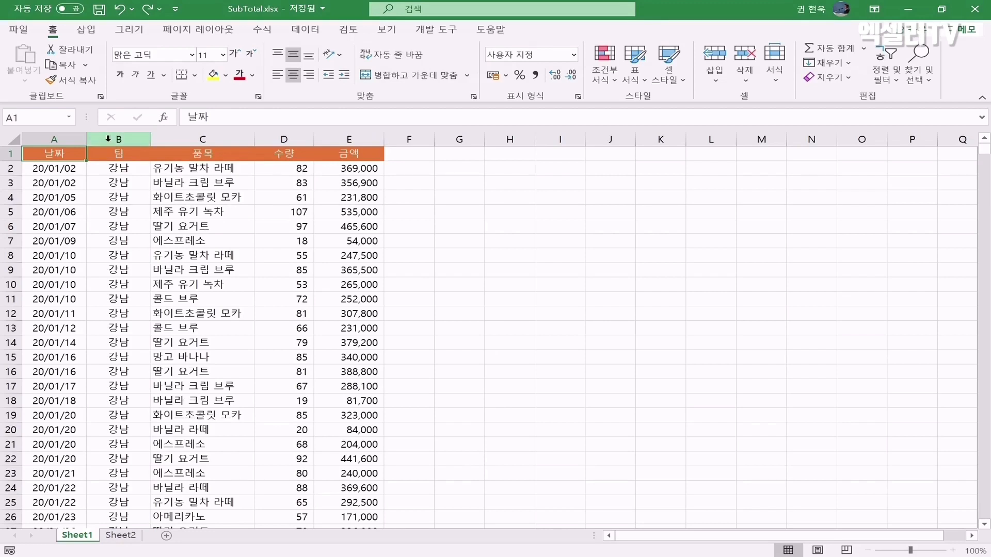
Step: Insert a new column between the 날짜 and 팀 columns and give it the header 월
right_click(108, 138)
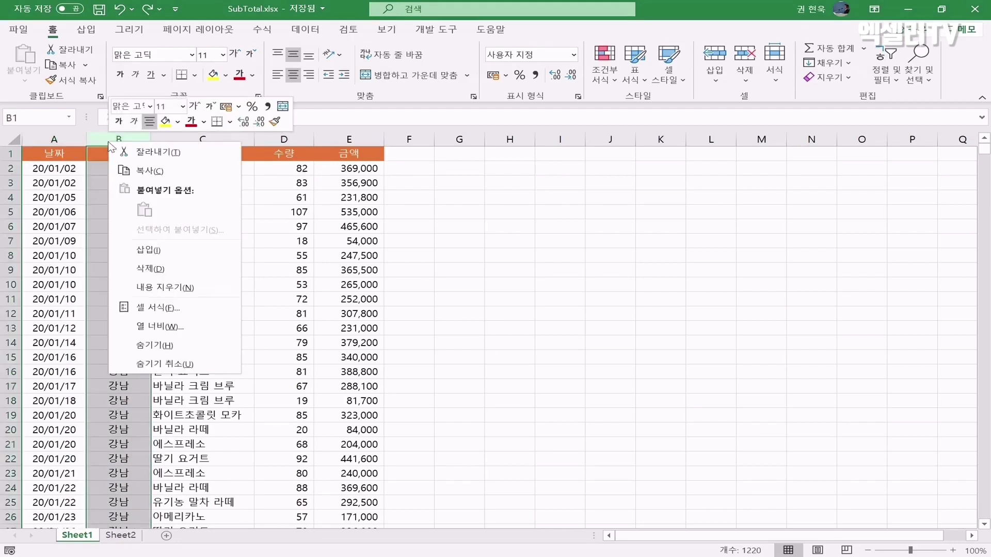
click(199, 252)
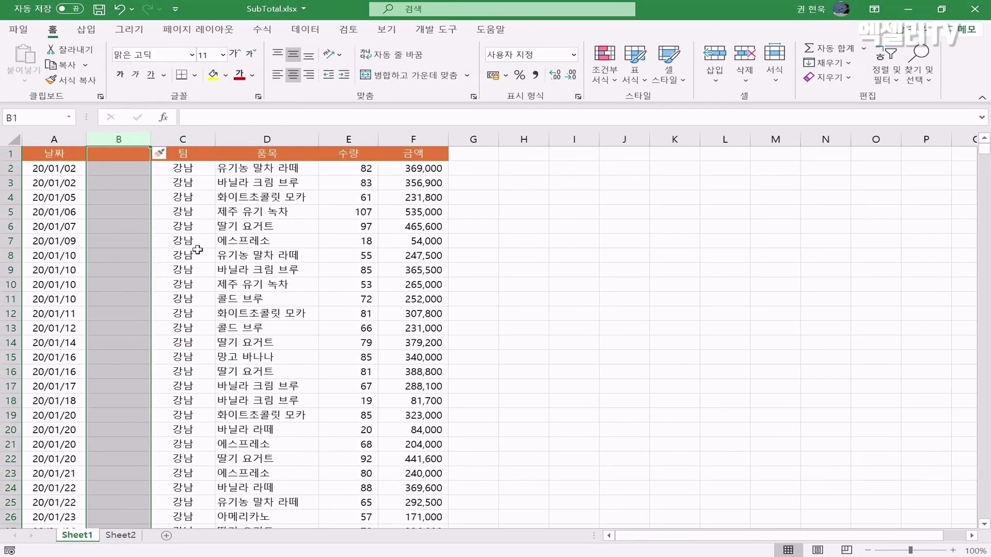
click(105, 154)
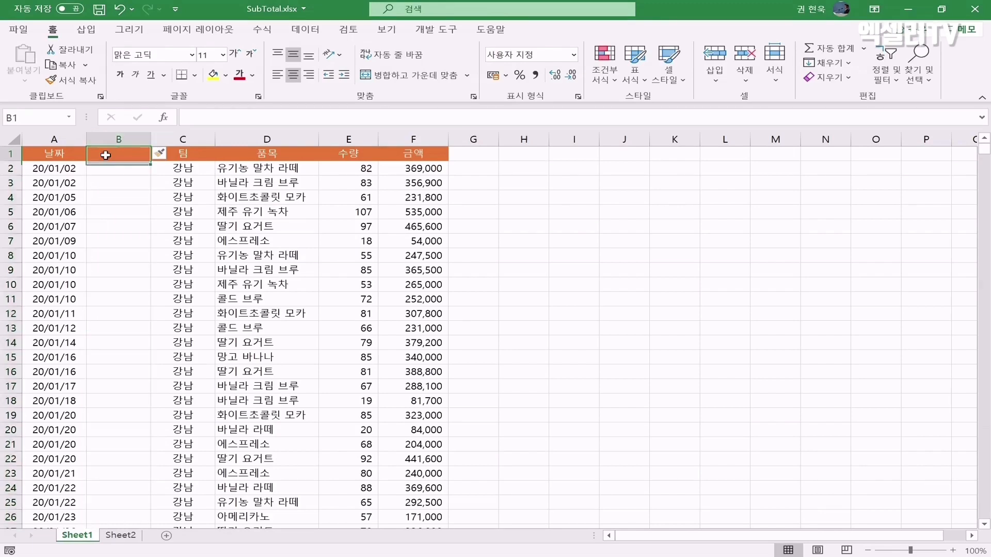
text(월)
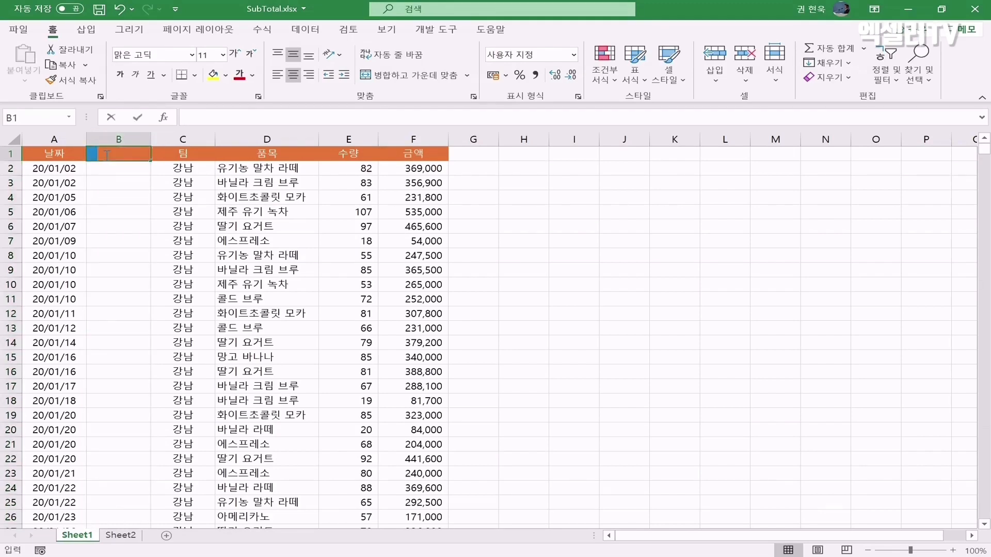
key(Return)
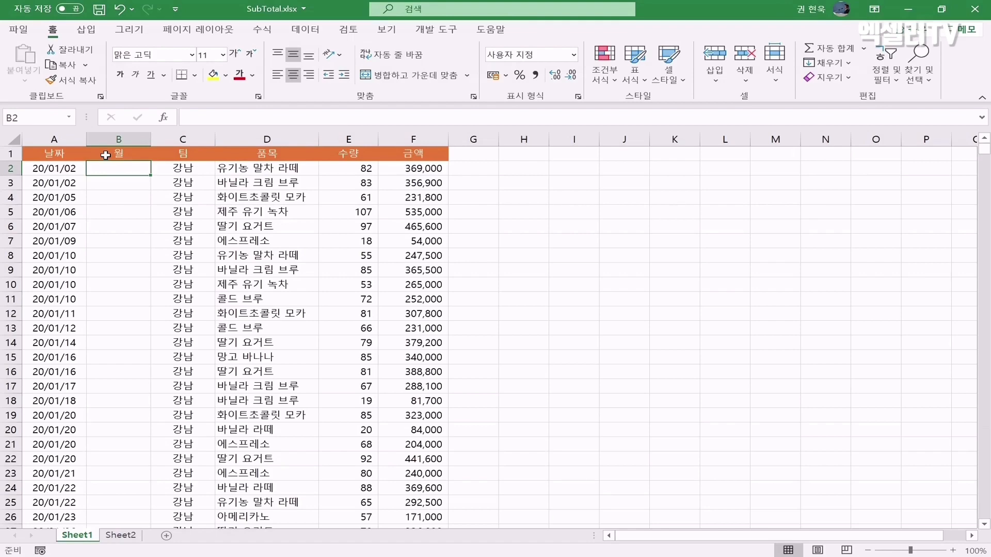
Step: Enter the formula =MONTH(A2)&"월" in cell B2 and fill it down the whole 월 column
text(=)
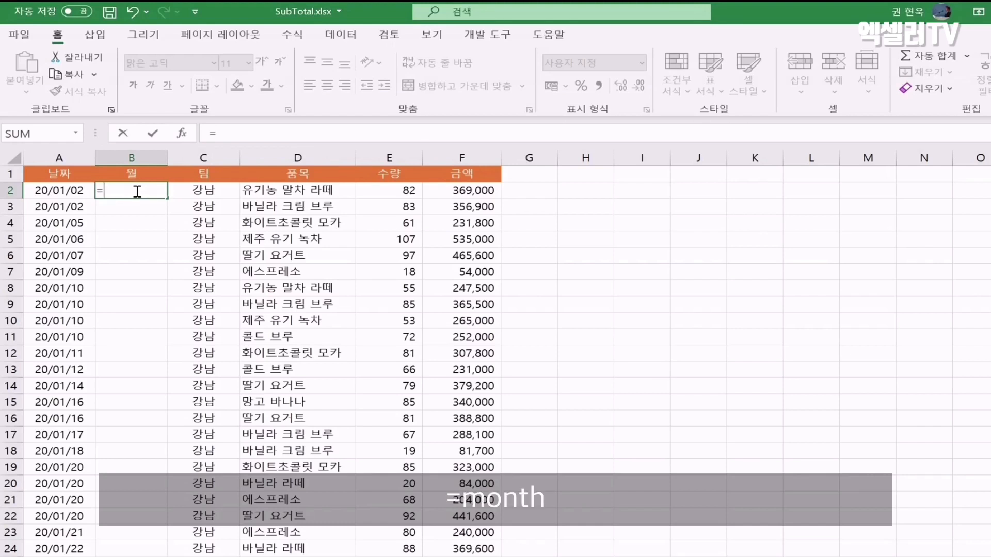
text(m)
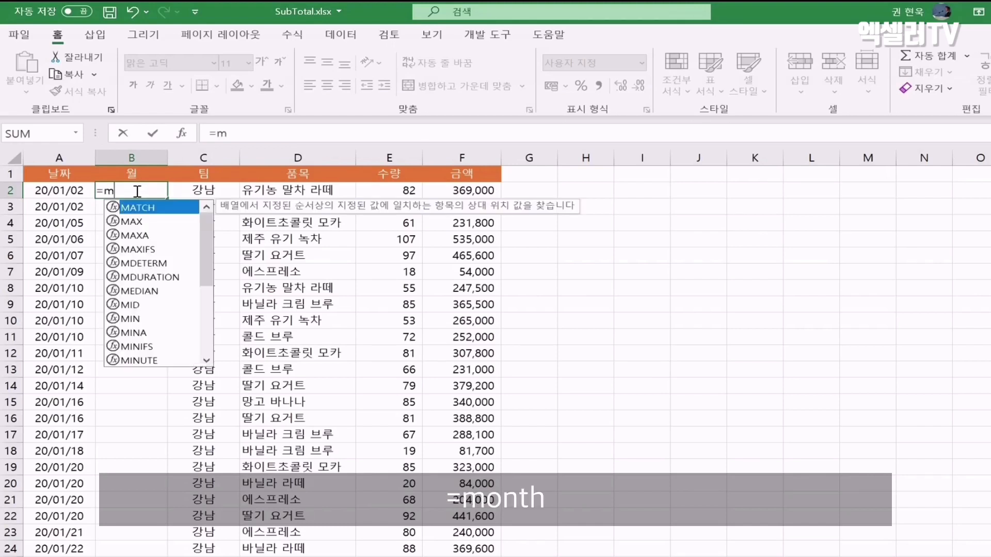
text(onth()
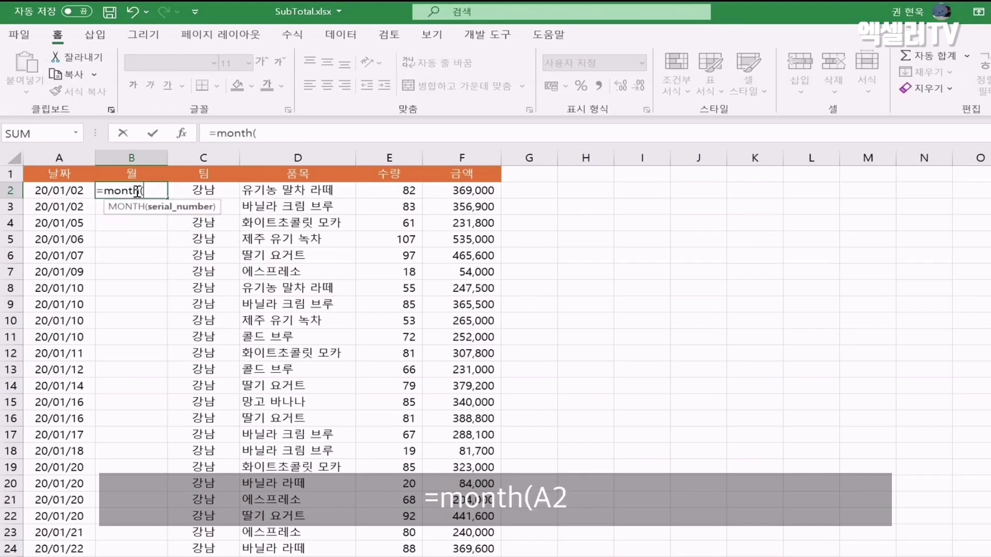
click(53, 191)
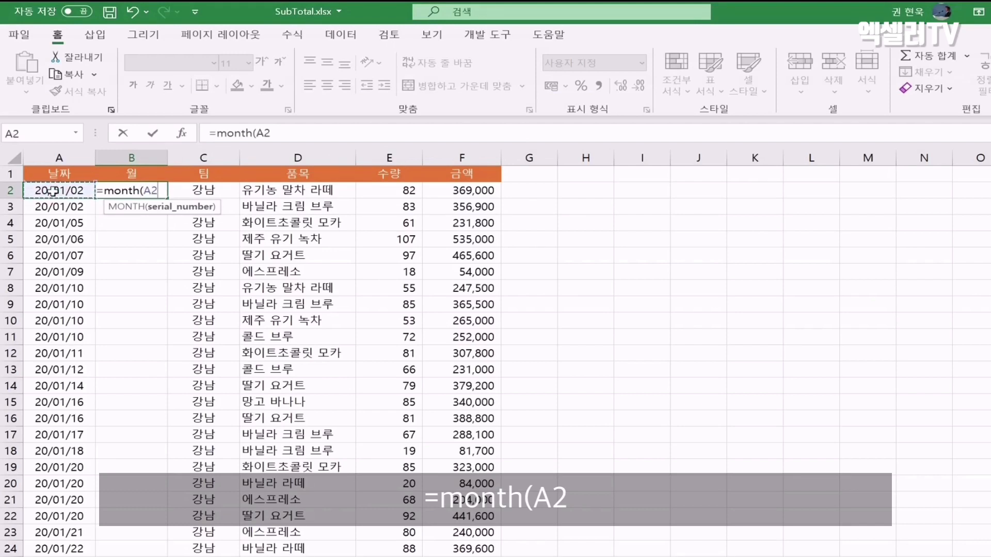
text())
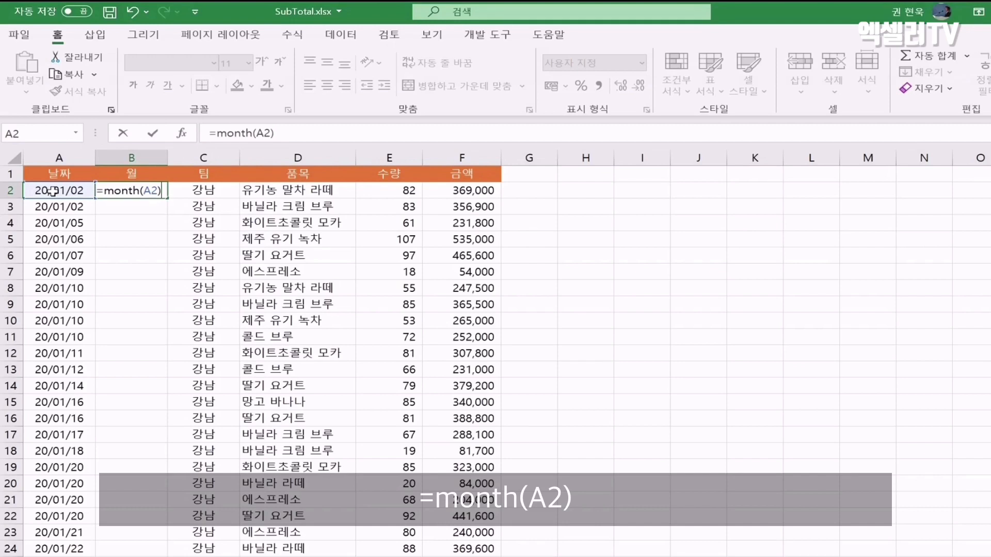
text(&")
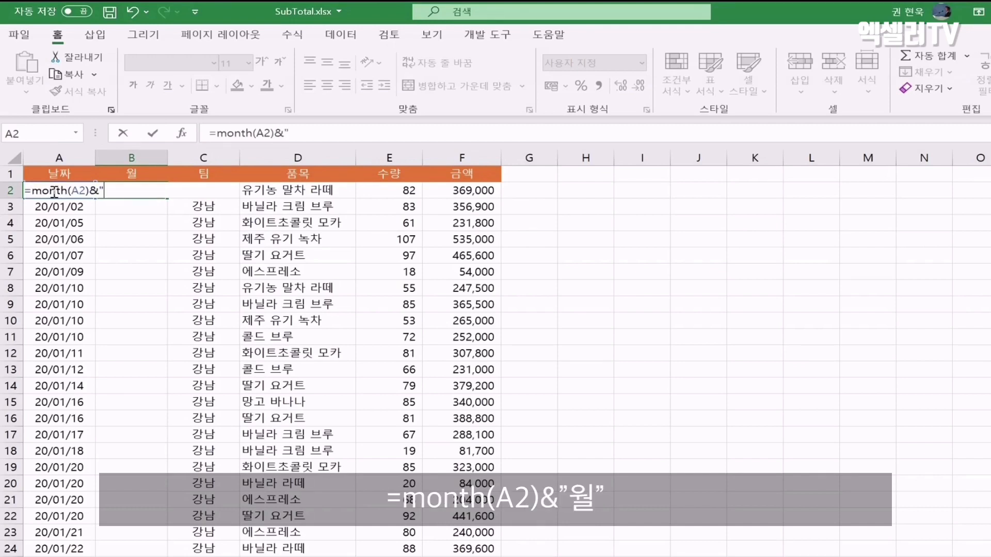
text(월")
key(Return)
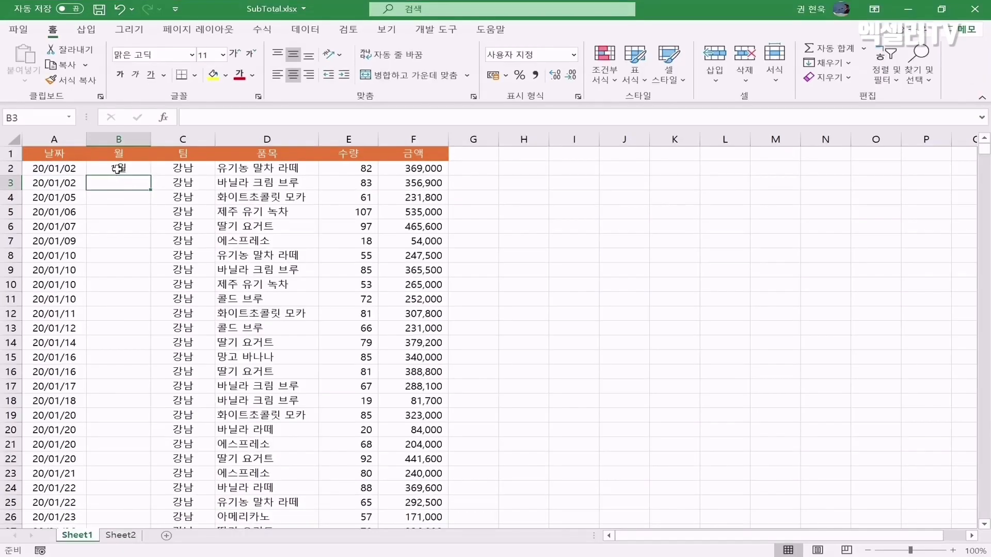
click(159, 190)
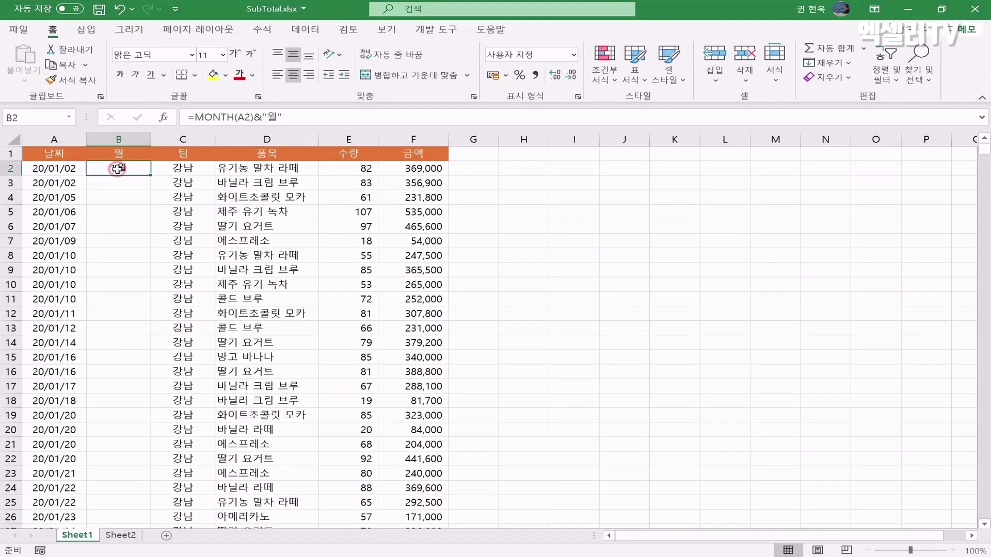
double_click(150, 176)
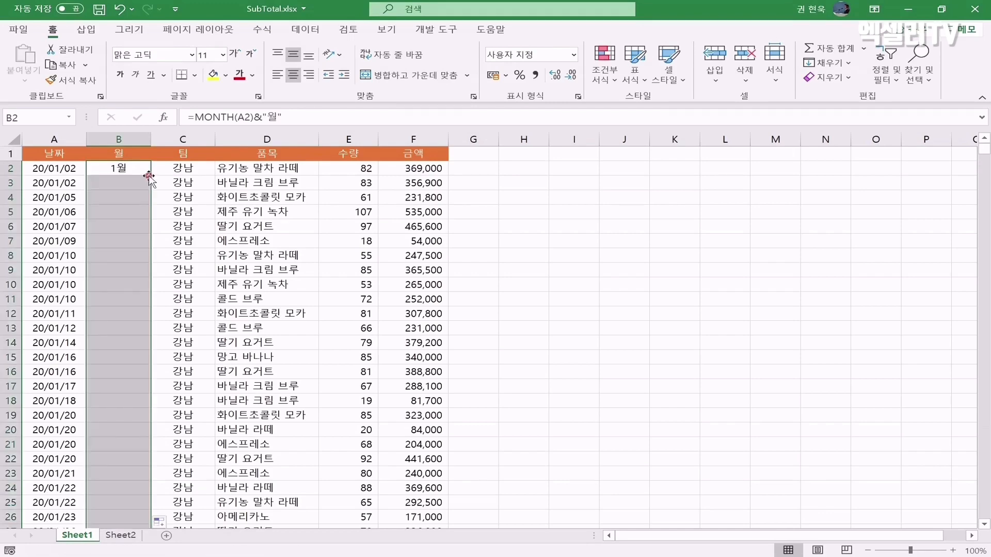
Step: Check the filled month values in the 월 column down to the last data row
scroll(132, 213, down, 11)
click(130, 220)
scroll(130, 220, down, 9)
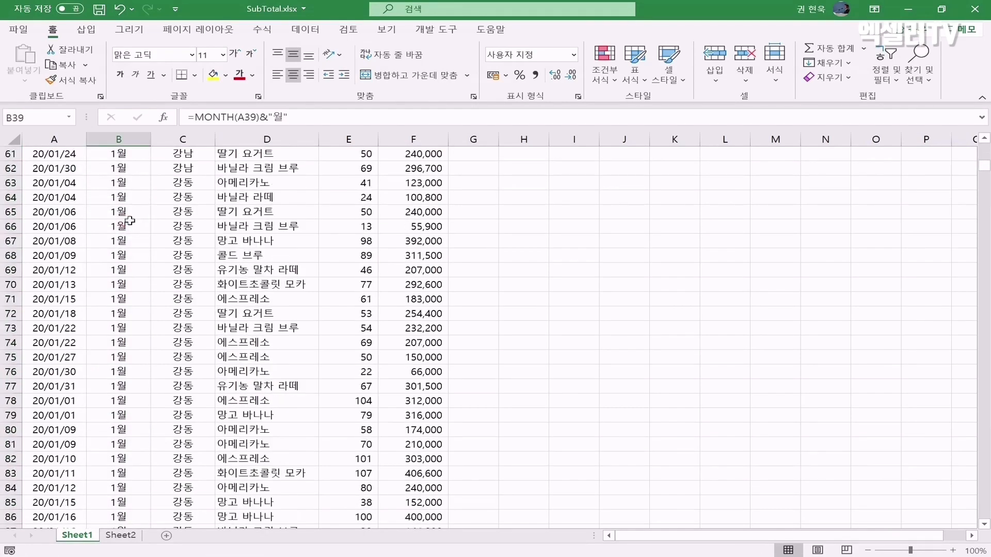
scroll(130, 220, down, 20)
click(121, 238)
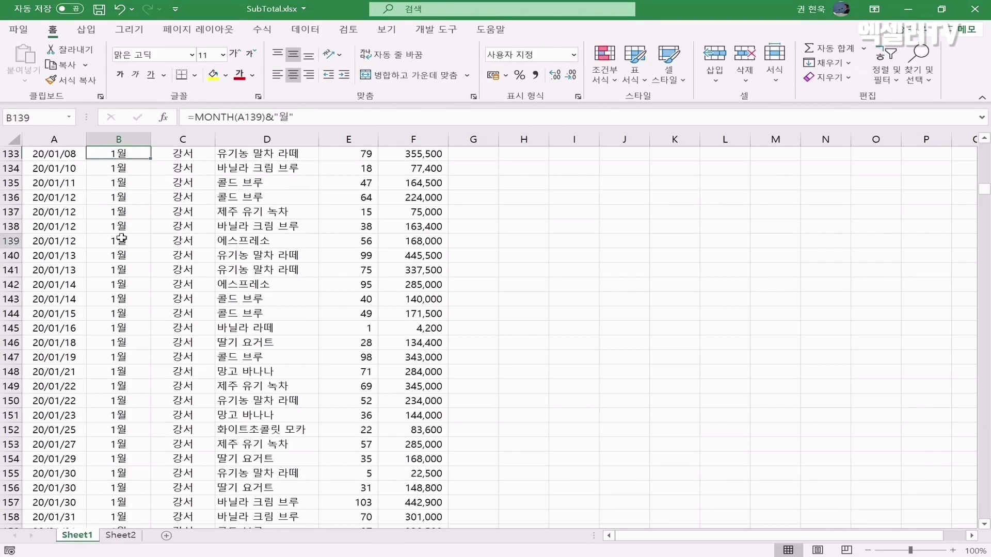
key(ctrl+Down)
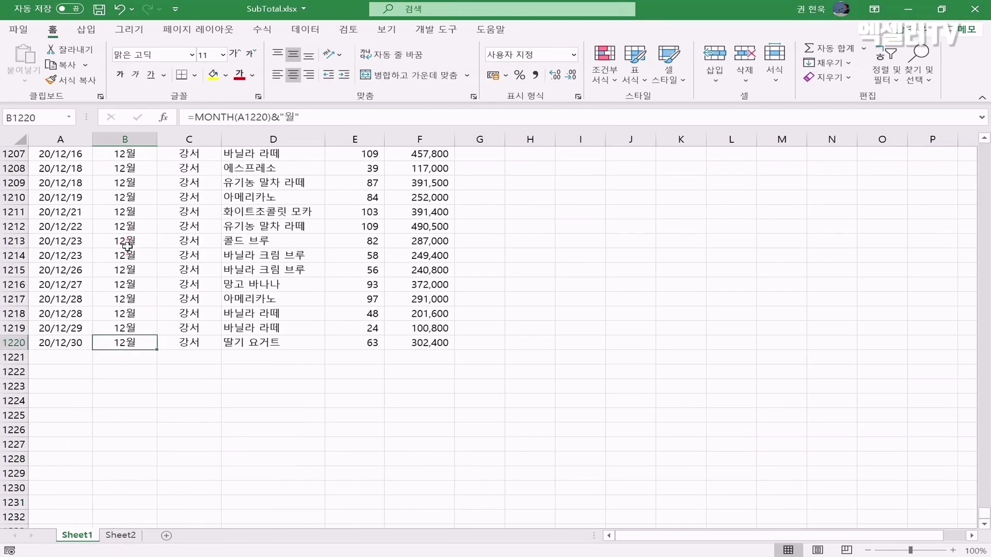
key(ctrl+Up)
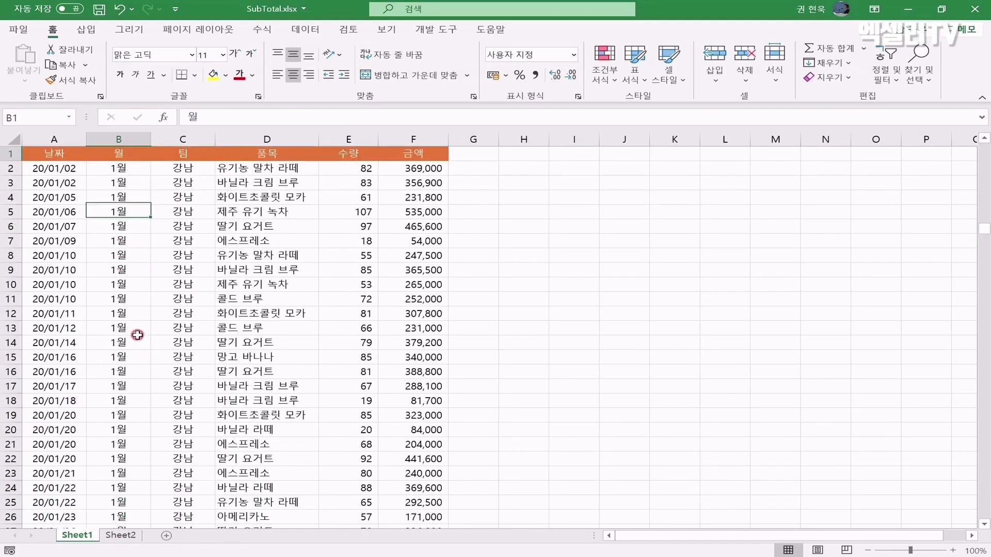
Step: Sort the sales table in ascending order by the 월 column
click(129, 170)
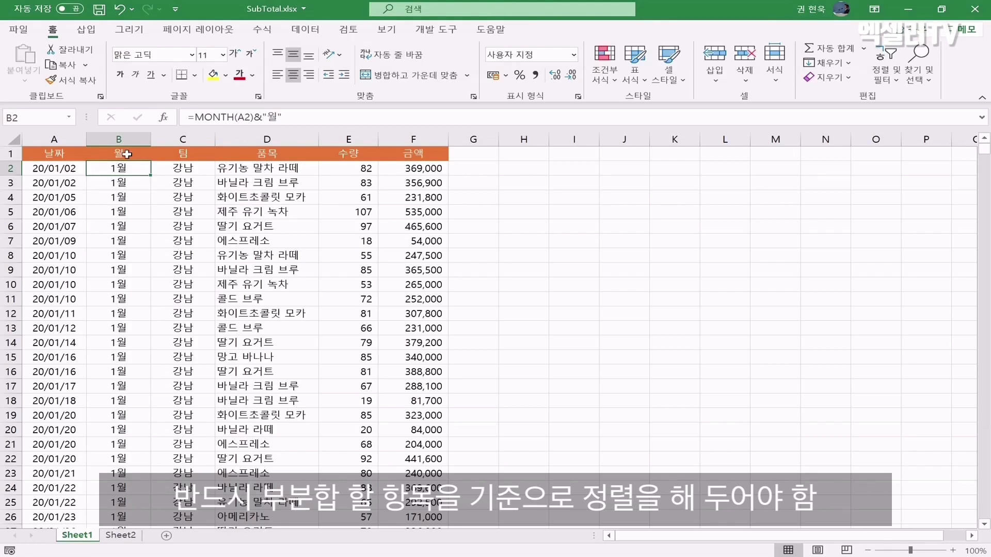
click(128, 197)
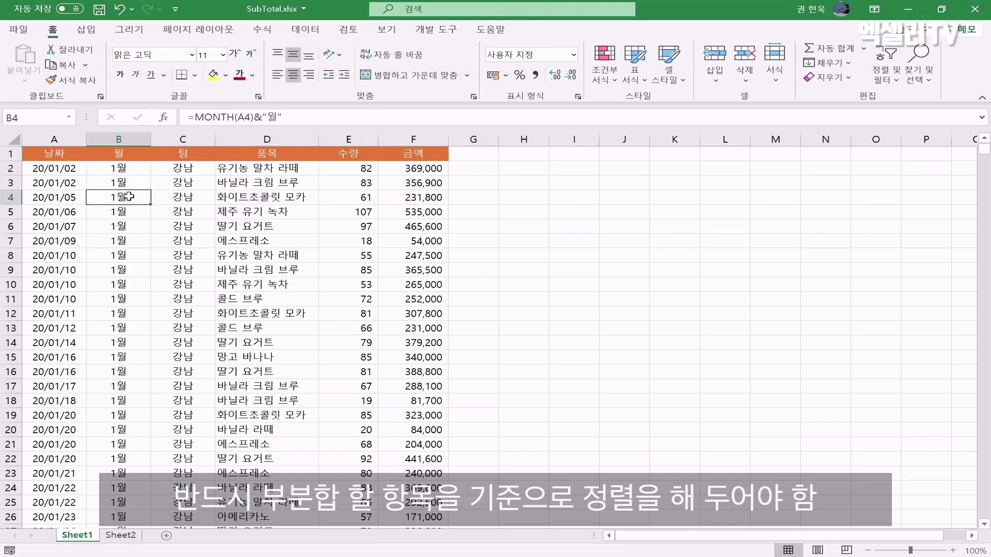
click(308, 30)
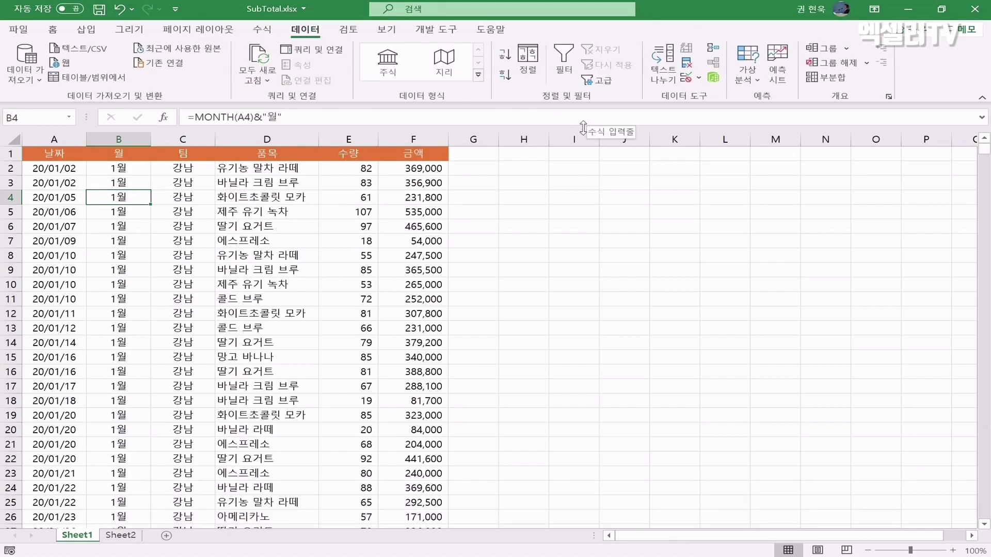
click(505, 58)
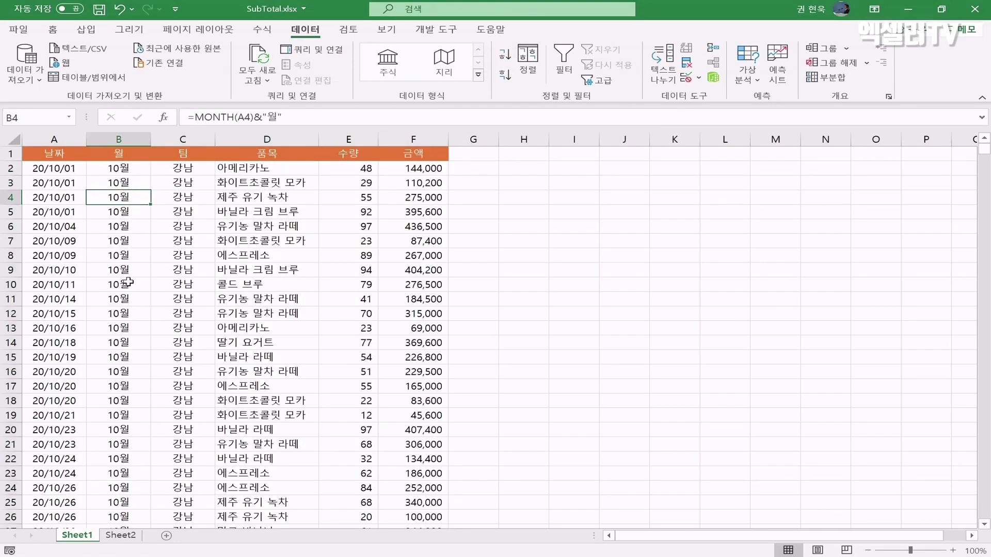
Step: Examine the order in which the months appear down the sorted 월 column
scroll(128, 283, down, 11)
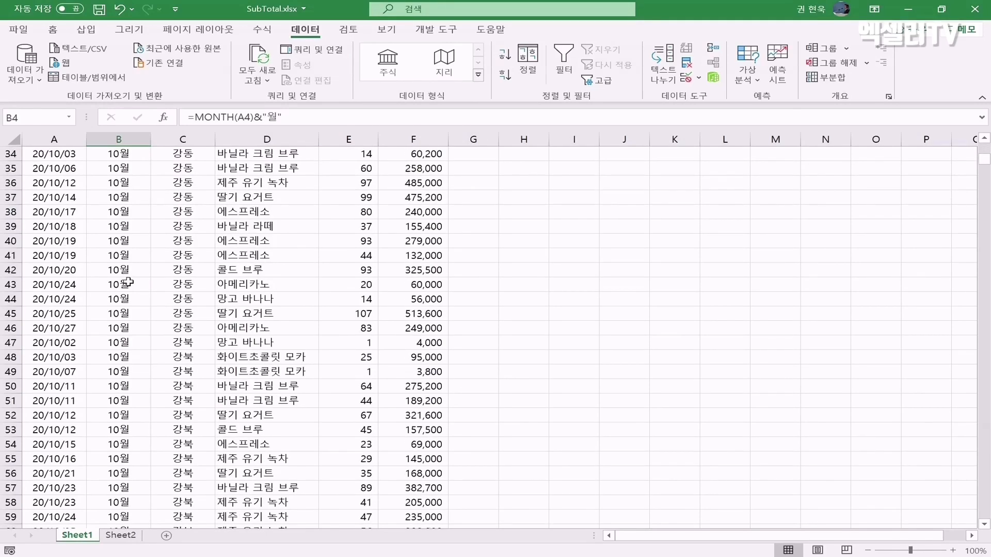
scroll(128, 283, down, 17)
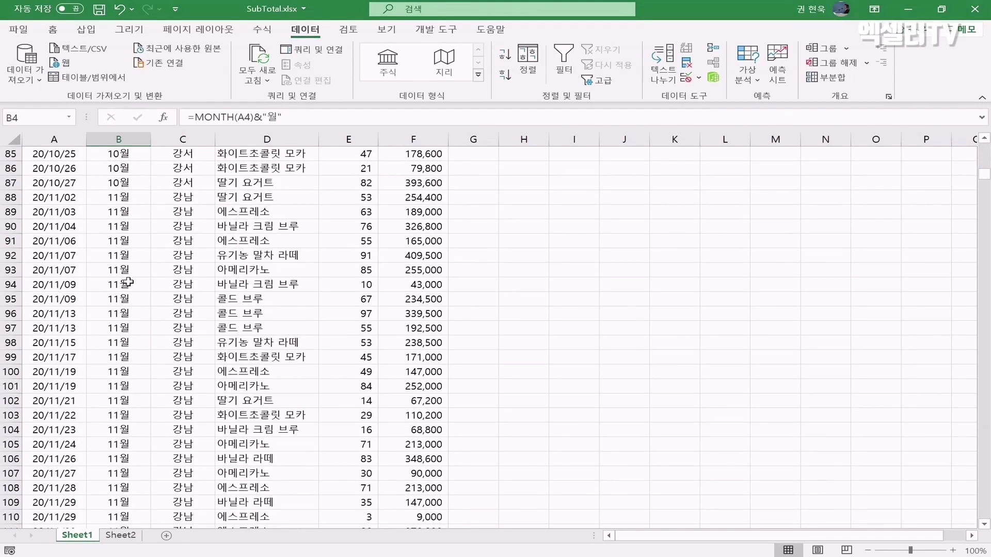
scroll(128, 283, down, 20)
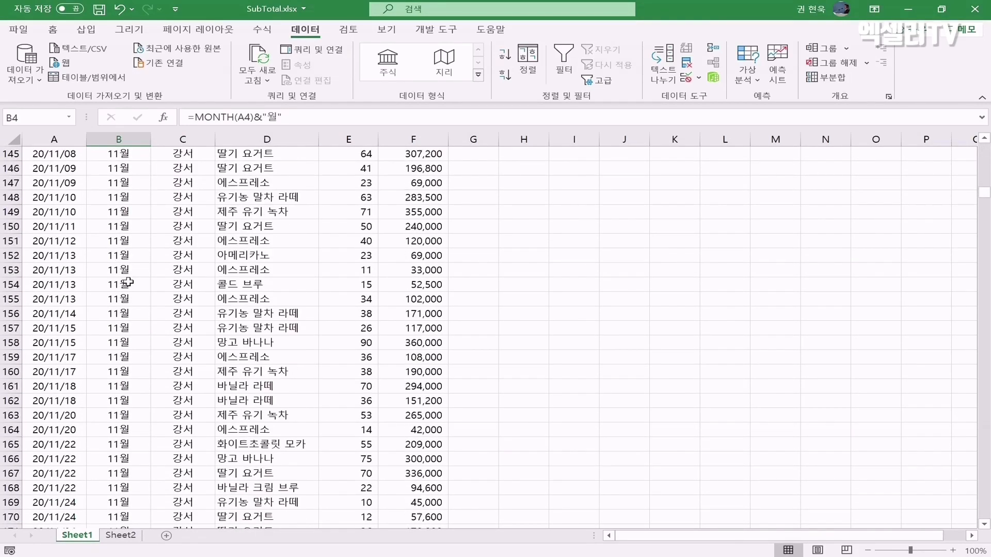
scroll(128, 283, down, 20)
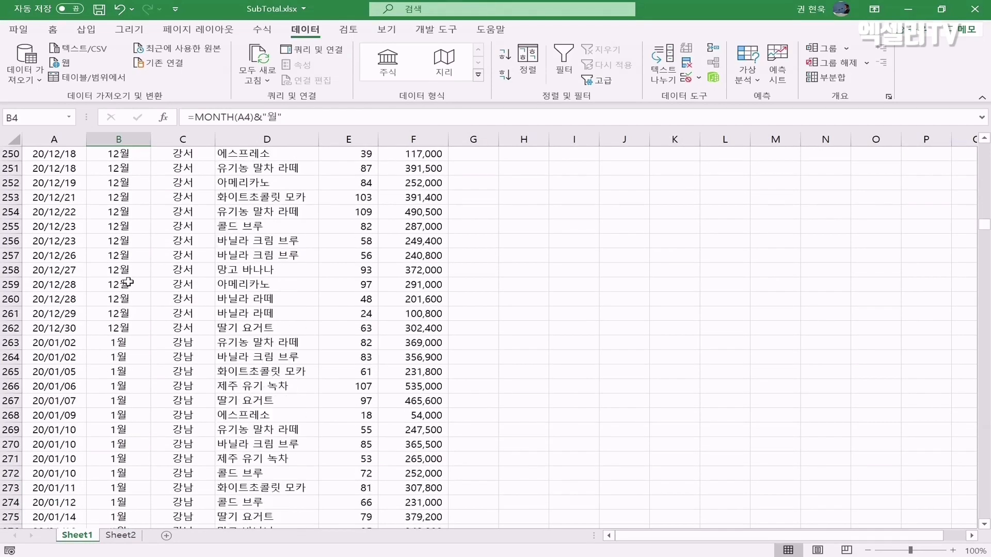
scroll(128, 282, down, 4)
click(116, 255)
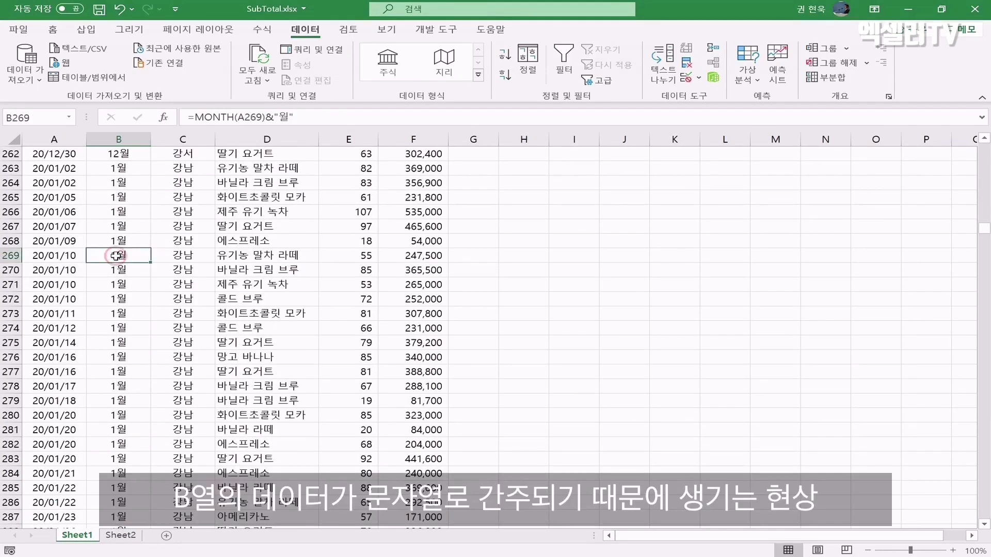
key(ctrl+Up)
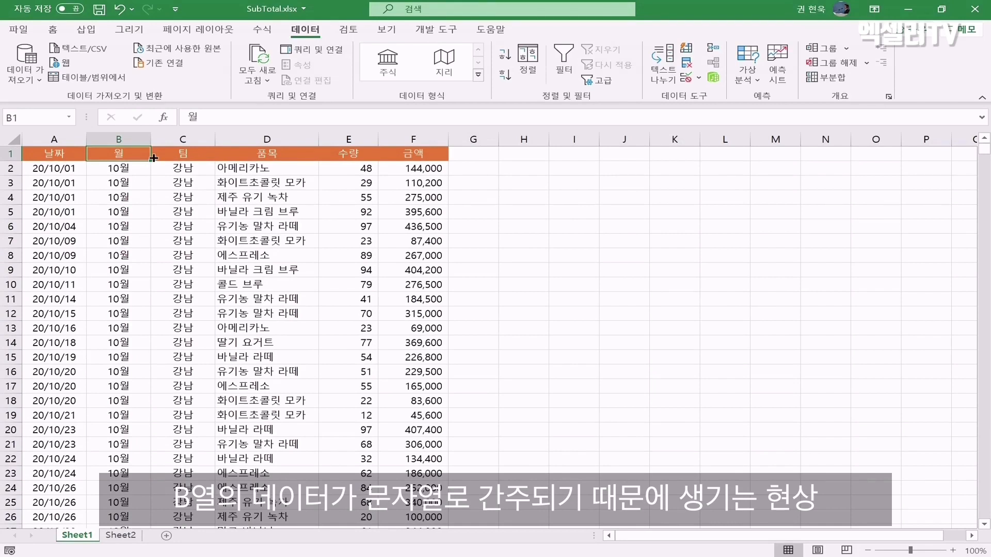
Step: Wrap B2's month formula in an IF that tests month(A2)>=10, keeping MONTH(A2)&"월" as the value if true
click(126, 169)
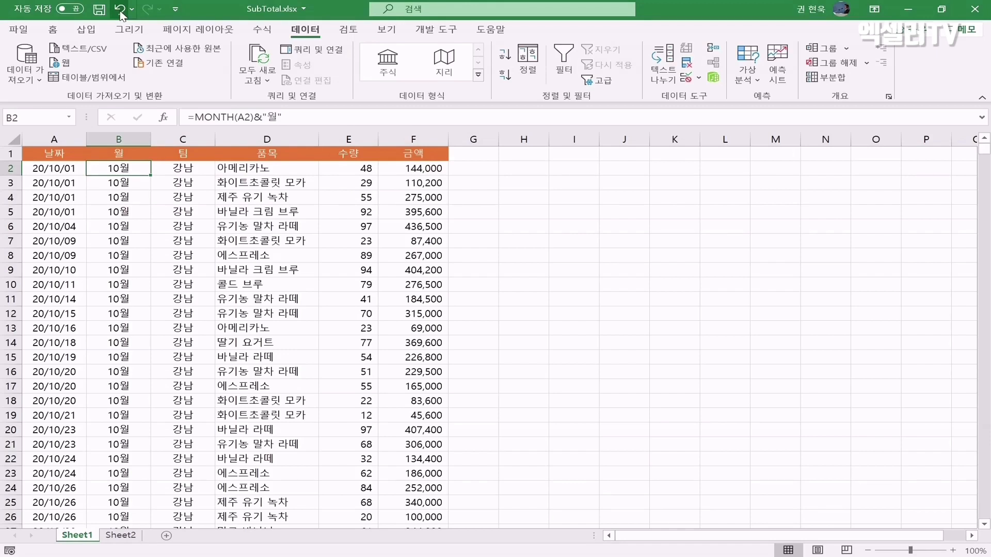
click(193, 118)
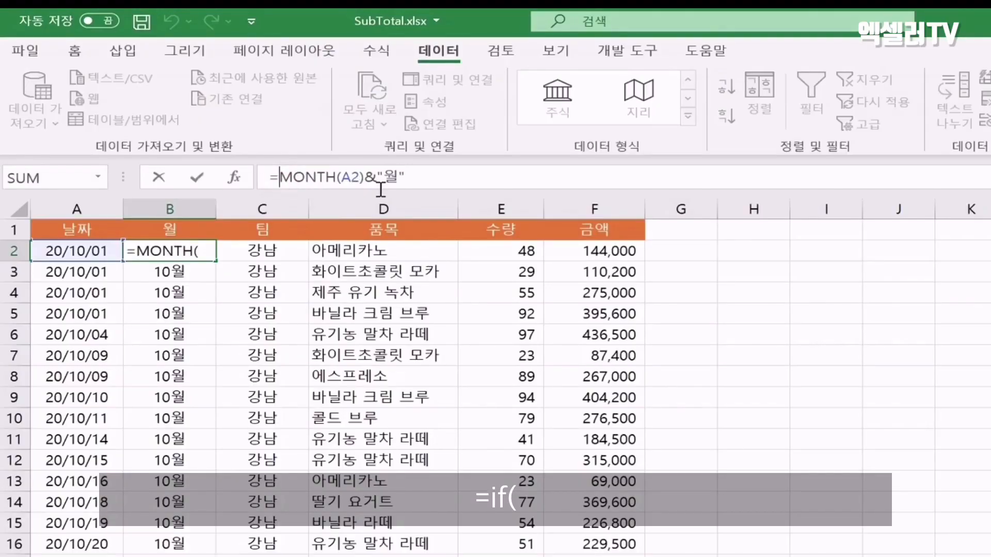
text(if()
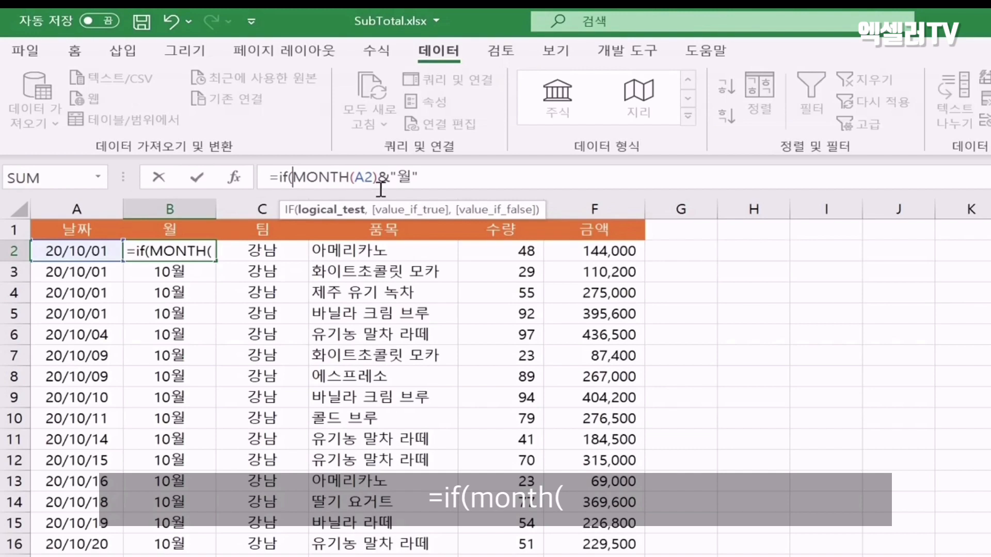
text(mon)
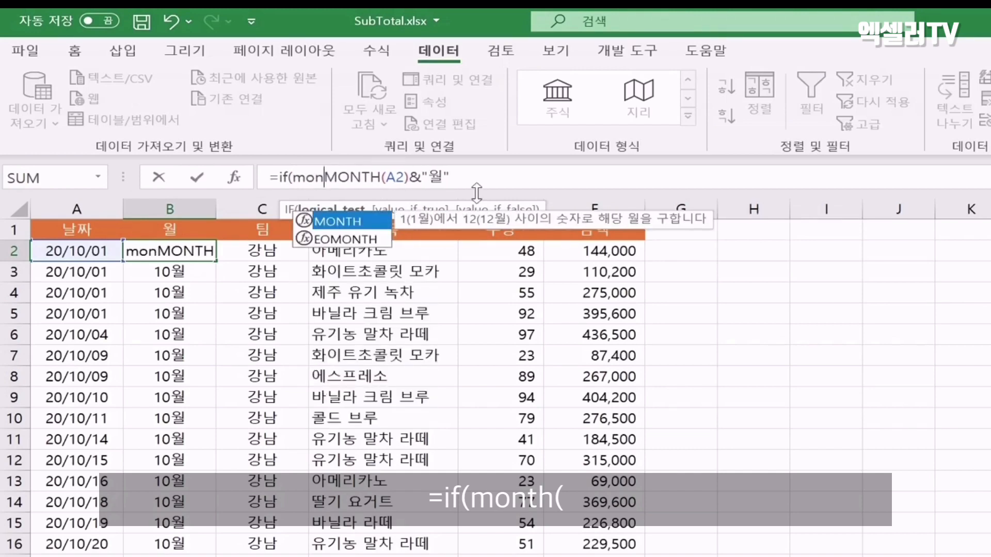
text(th()
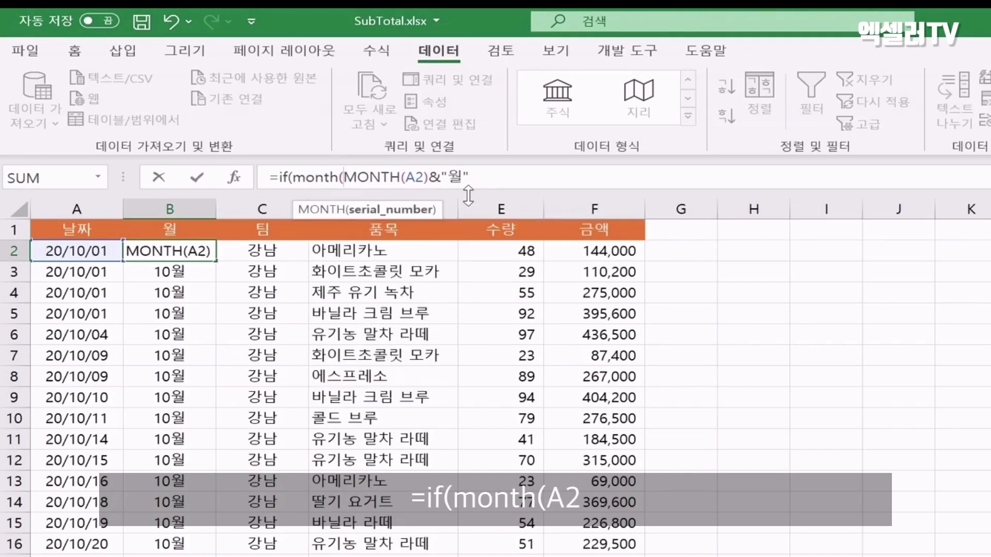
click(90, 252)
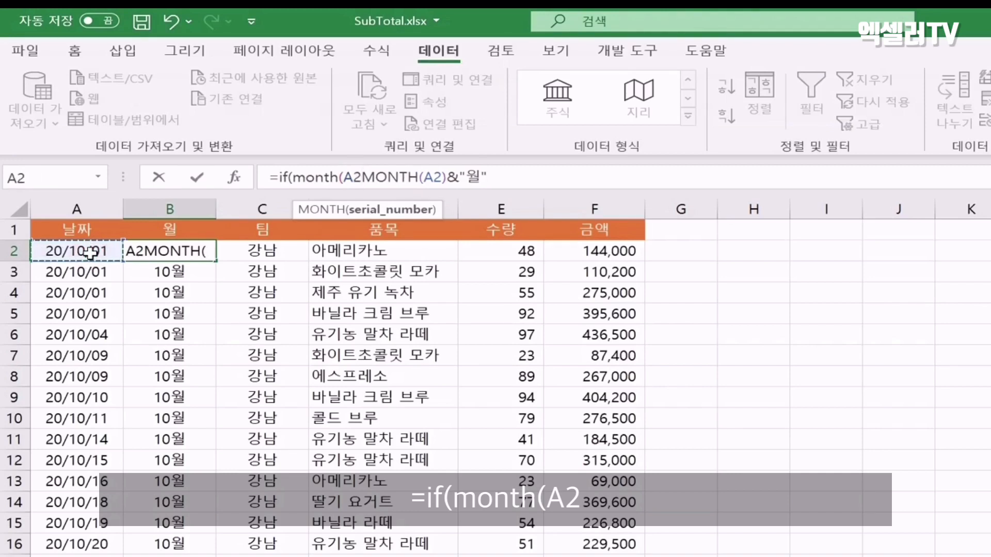
text())
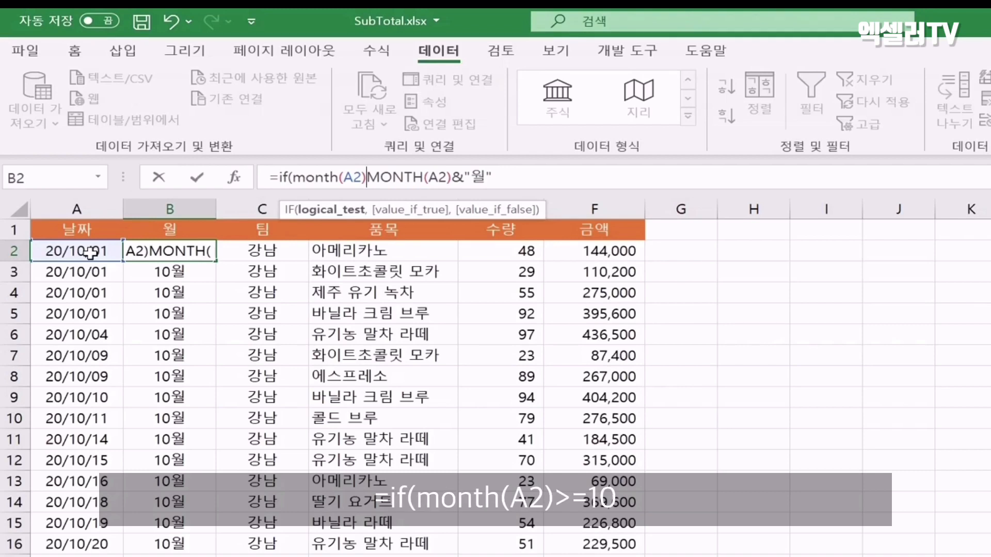
text(>=10)
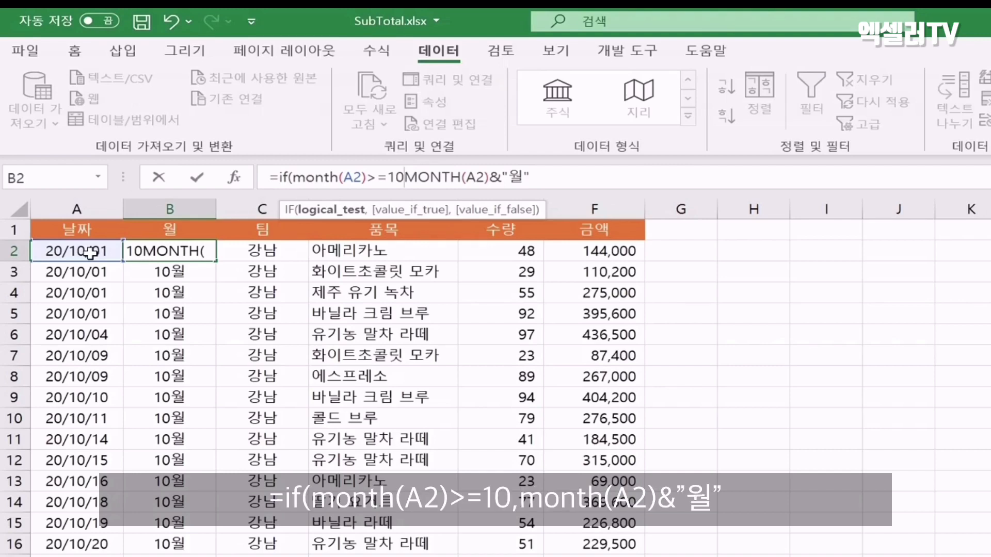
text(,)
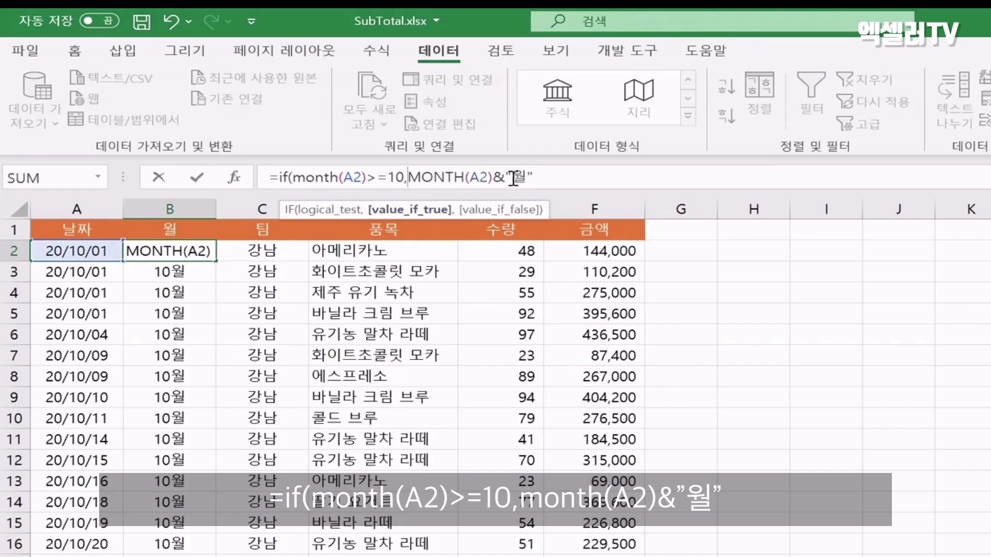
Step: Complete the IF formula in B2 with "0"&month(A2)&"월" as the value if false, and enter it
click(582, 178)
text(,)
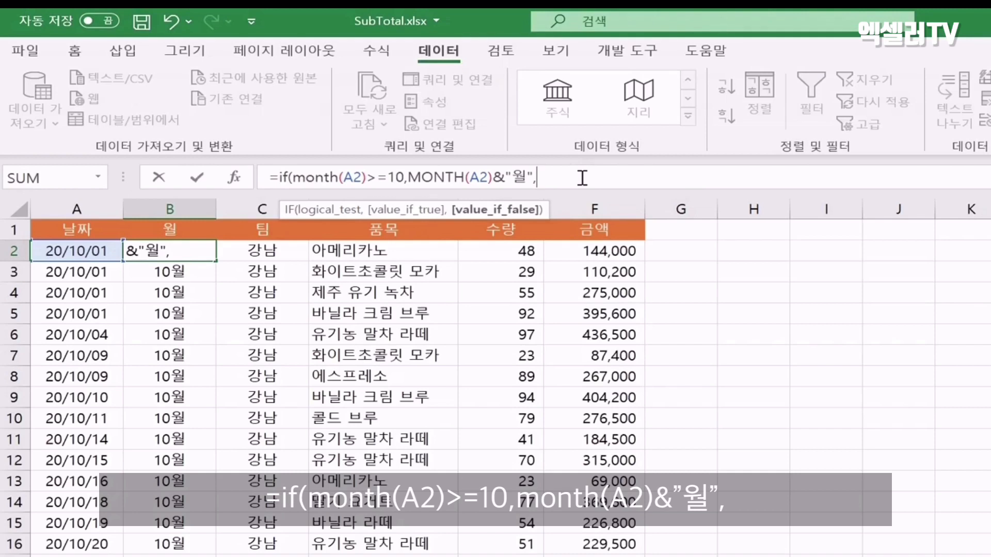
text("0")
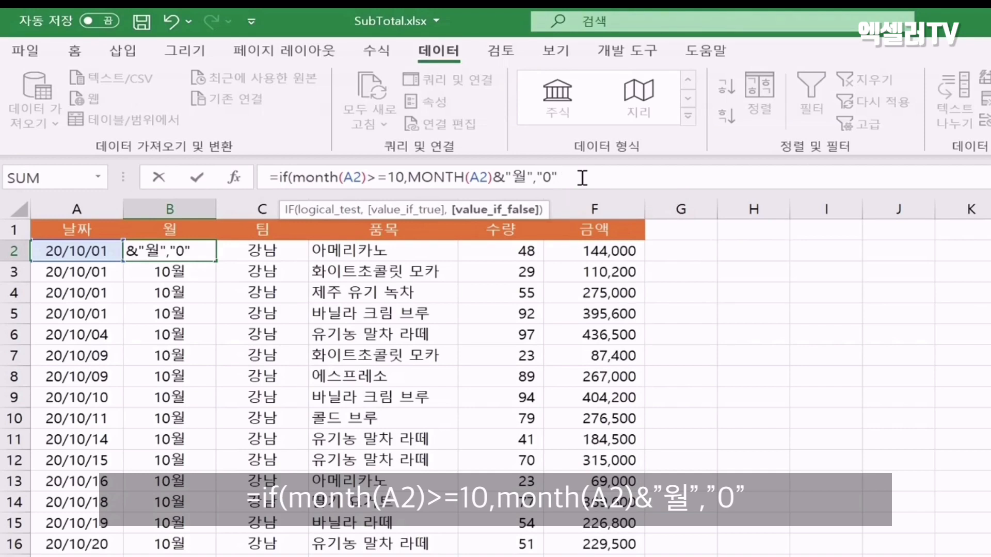
text(&)
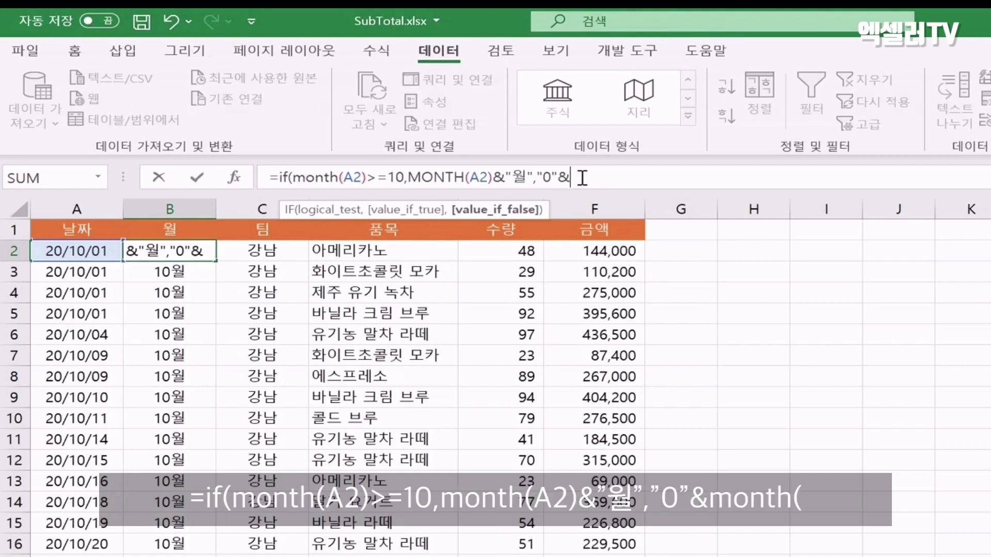
text(month()
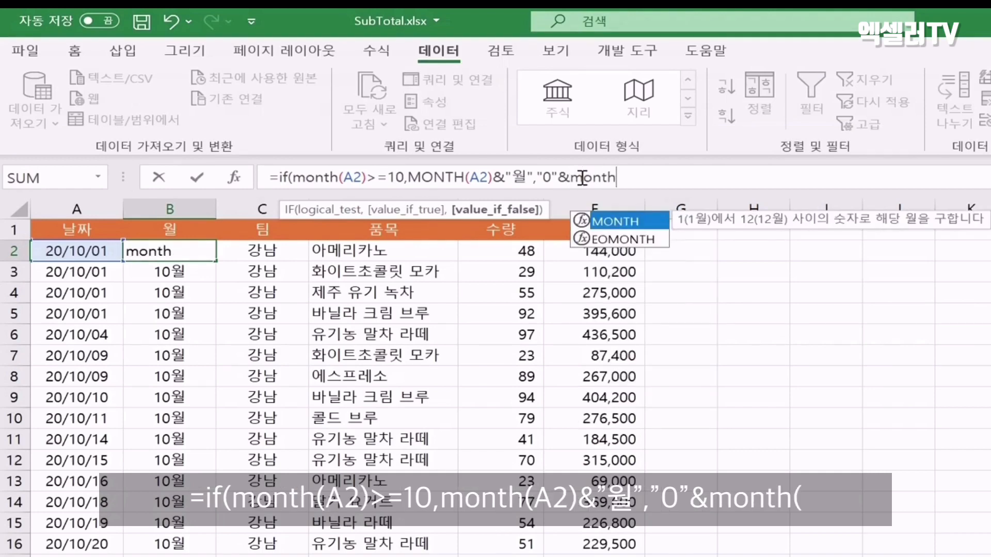
click(70, 248)
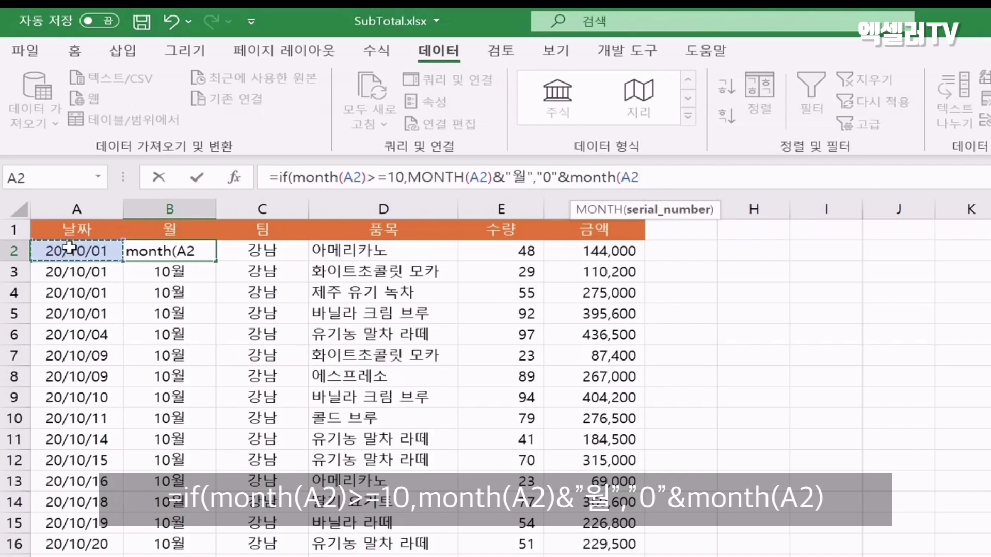
text()&)
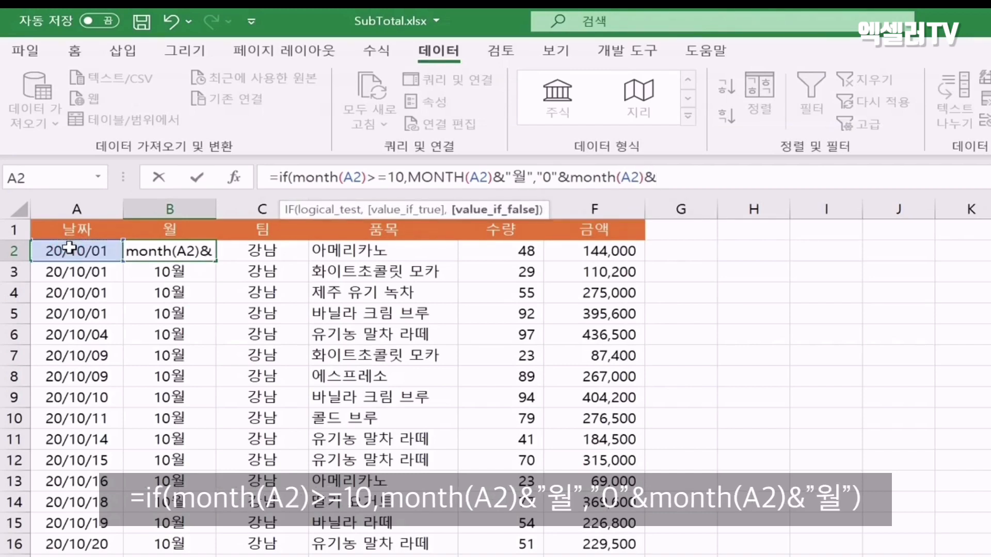
text("ㅇ월")
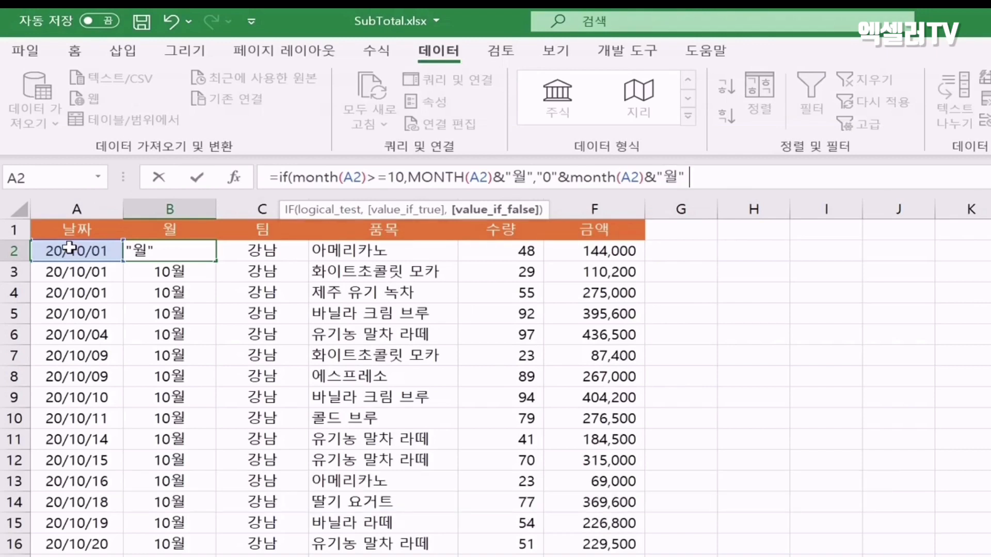
text())
key(Return)
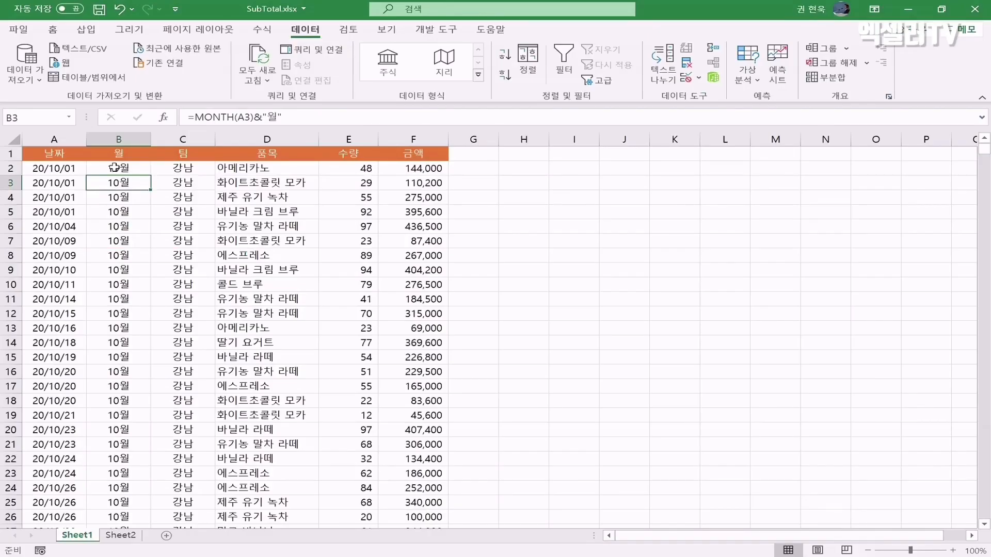
Step: Fill the B2 formula down the whole 월 column and check the month values near the last data rows
click(181, 252)
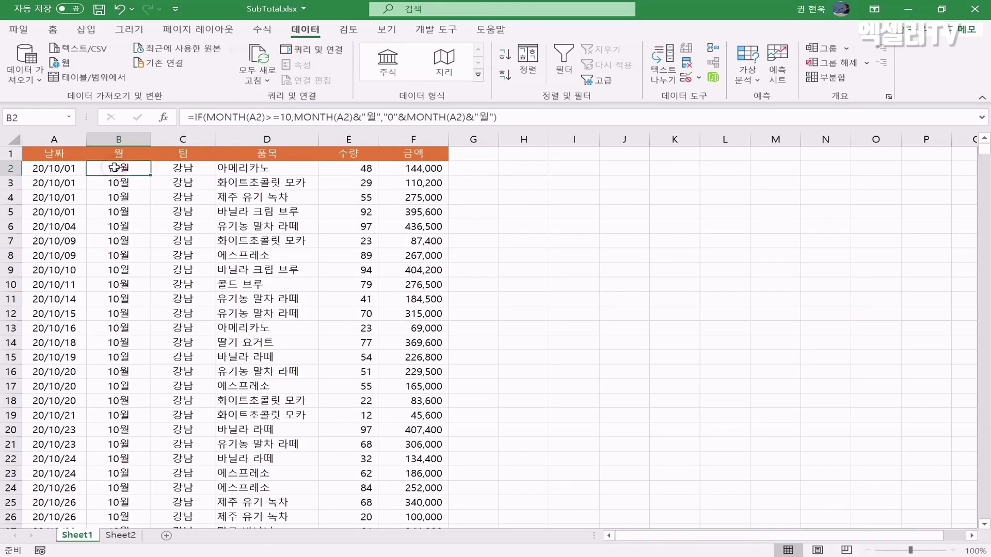
double_click(149, 175)
click(132, 172)
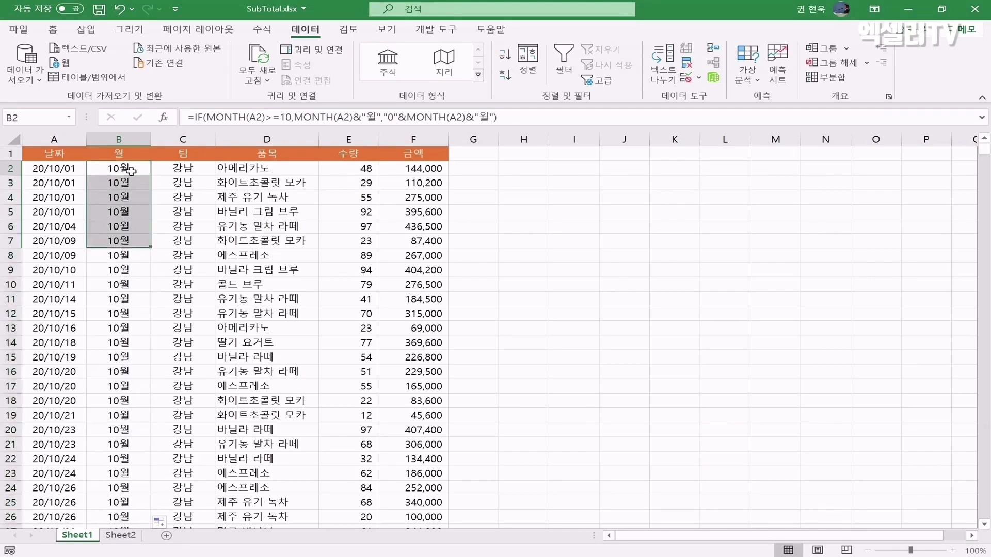
key(ctrl+Down)
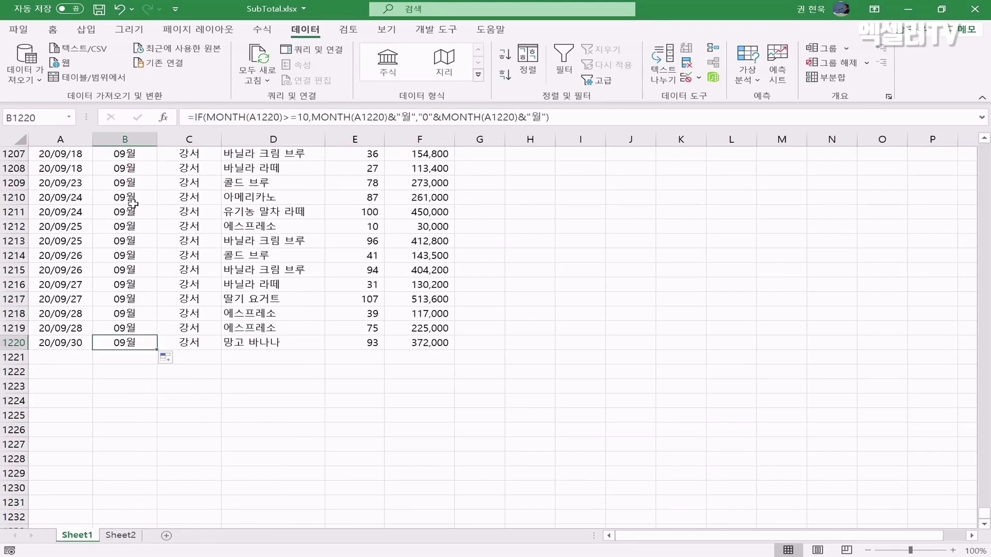
scroll(128, 209, up, 6)
scroll(127, 209, up, 8)
click(130, 211)
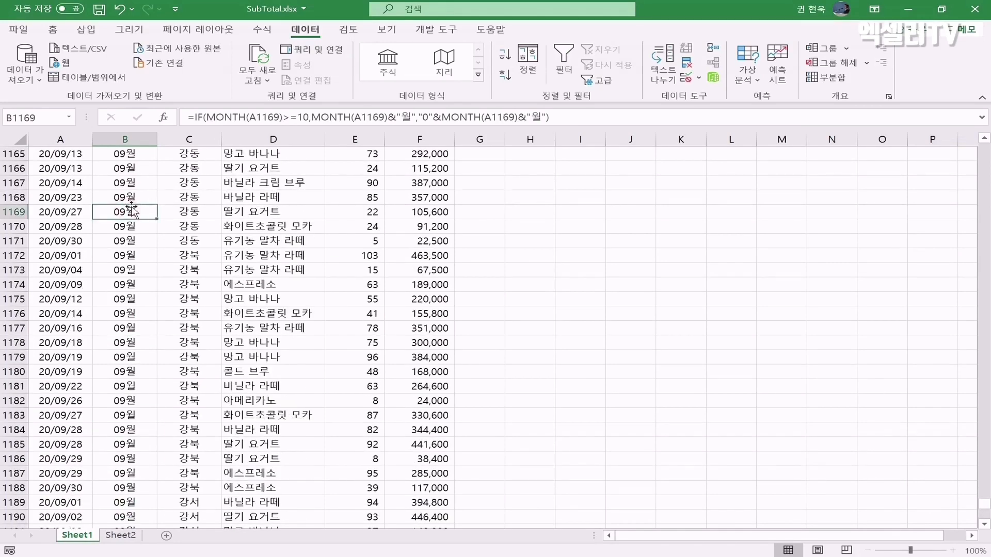
key(ctrl+Up)
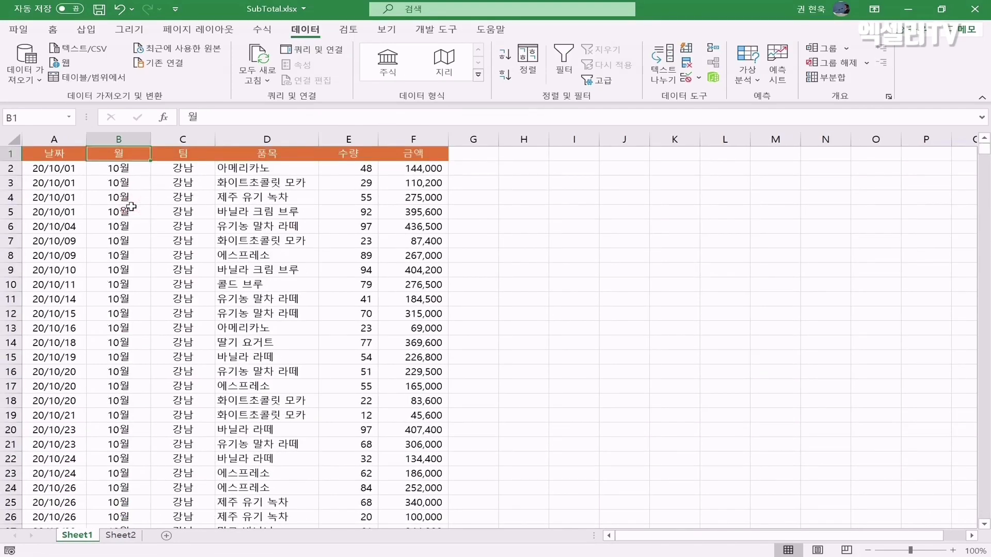
Step: Sort the sales table in ascending order by the two-digit months in the 월 column
click(126, 170)
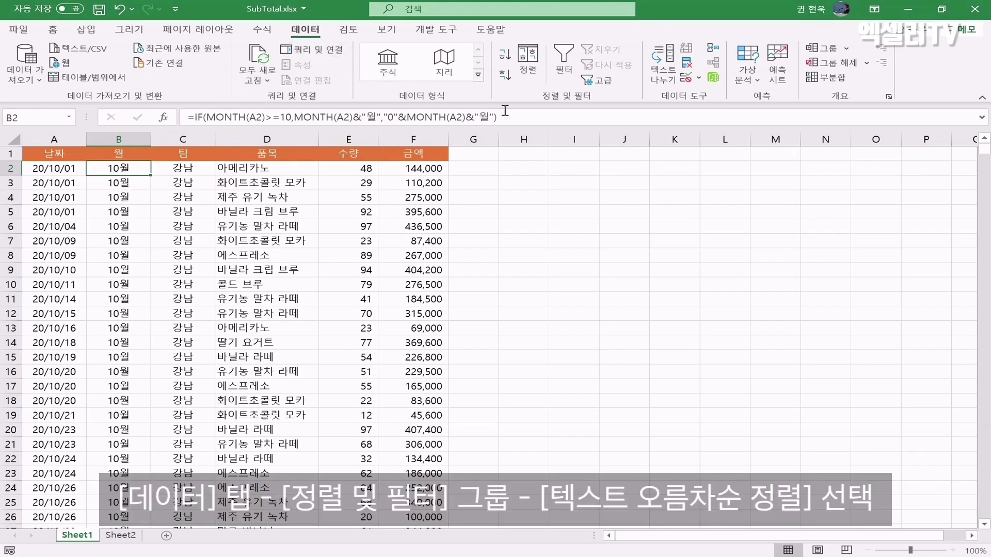
click(505, 56)
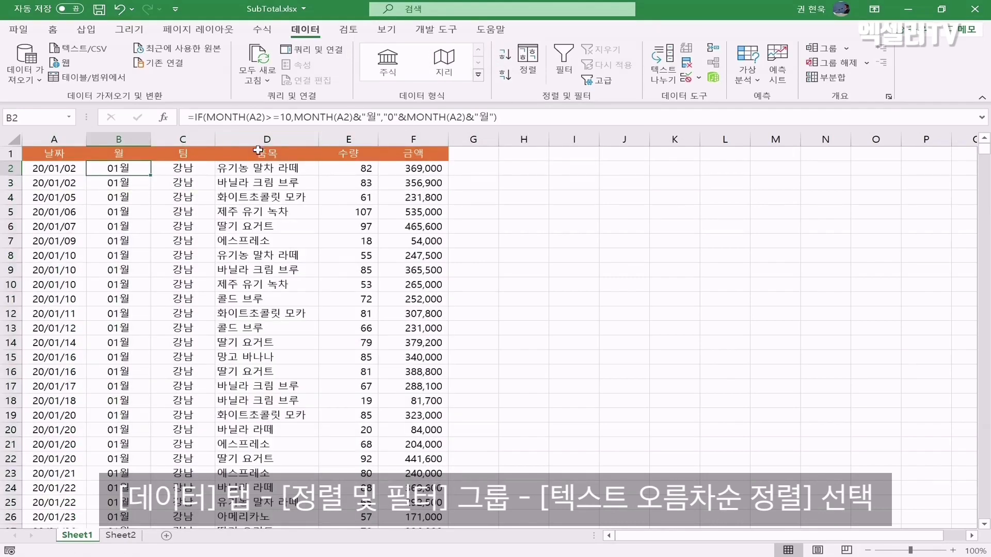
Step: Examine the month order down the re-sorted 월 column, from the first data row to the last
scroll(125, 197, down, 20)
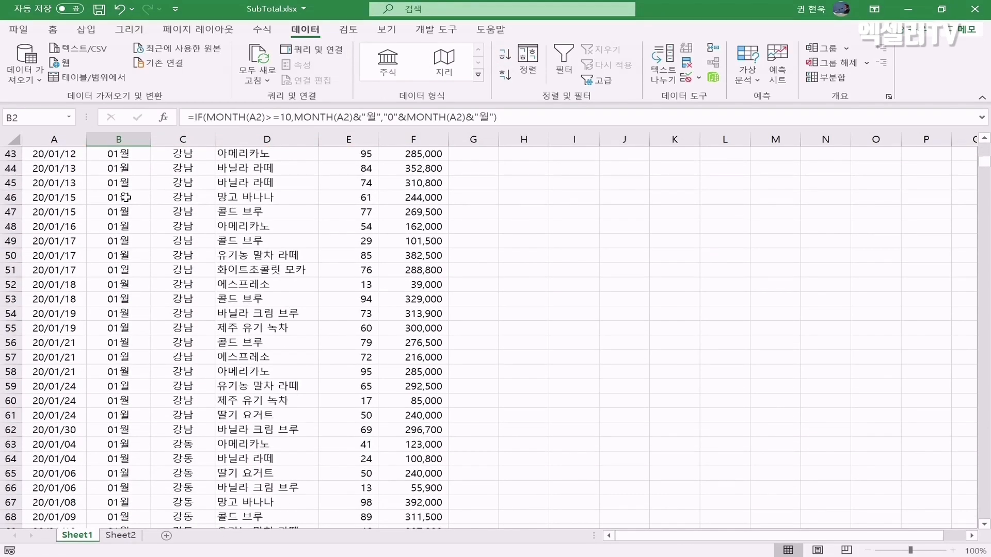
scroll(125, 197, down, 20)
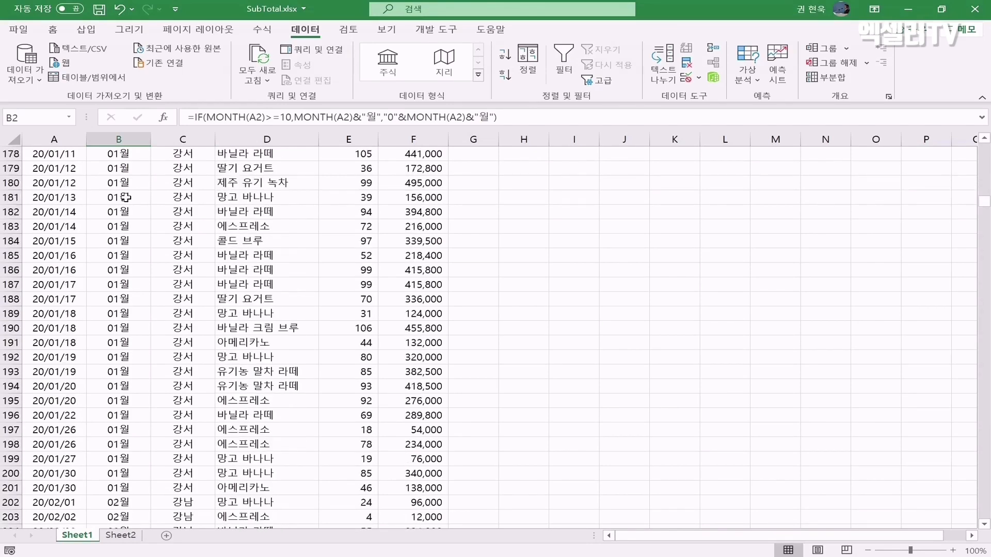
scroll(143, 277, down, 20)
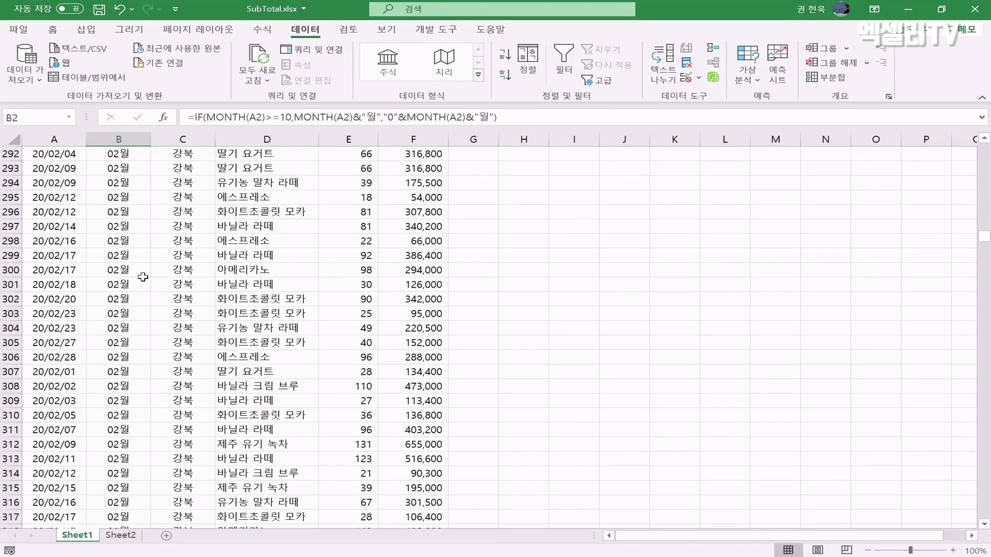
scroll(143, 277, down, 20)
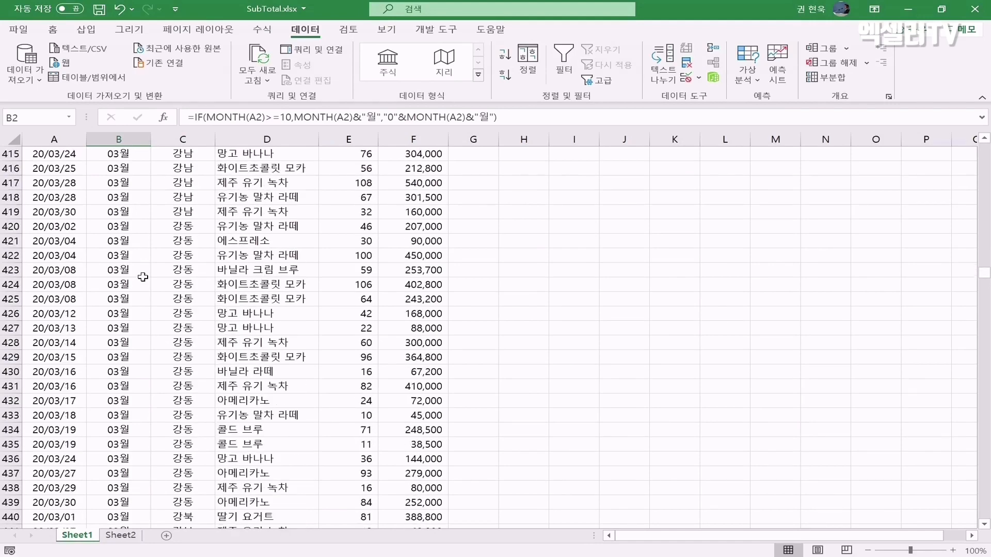
click(124, 255)
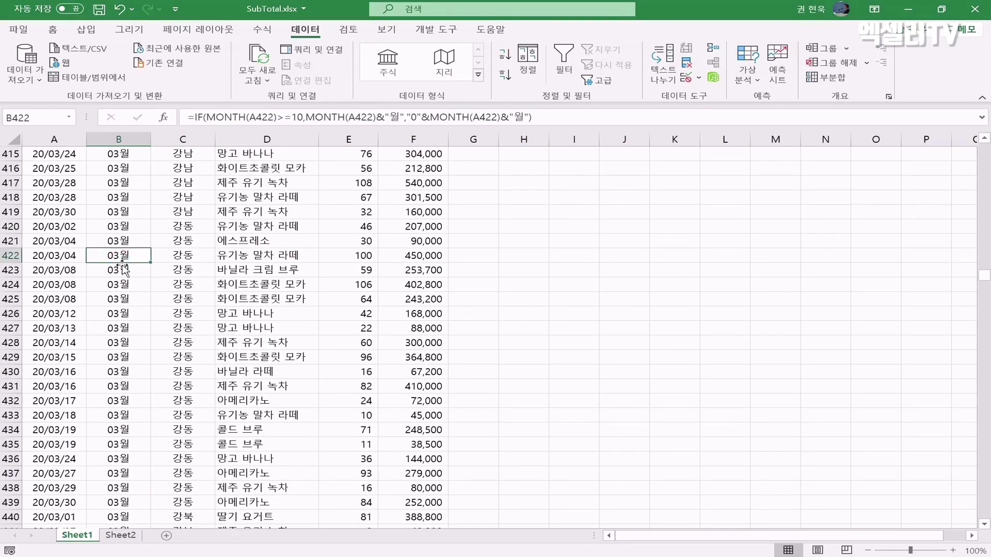
double_click(123, 262)
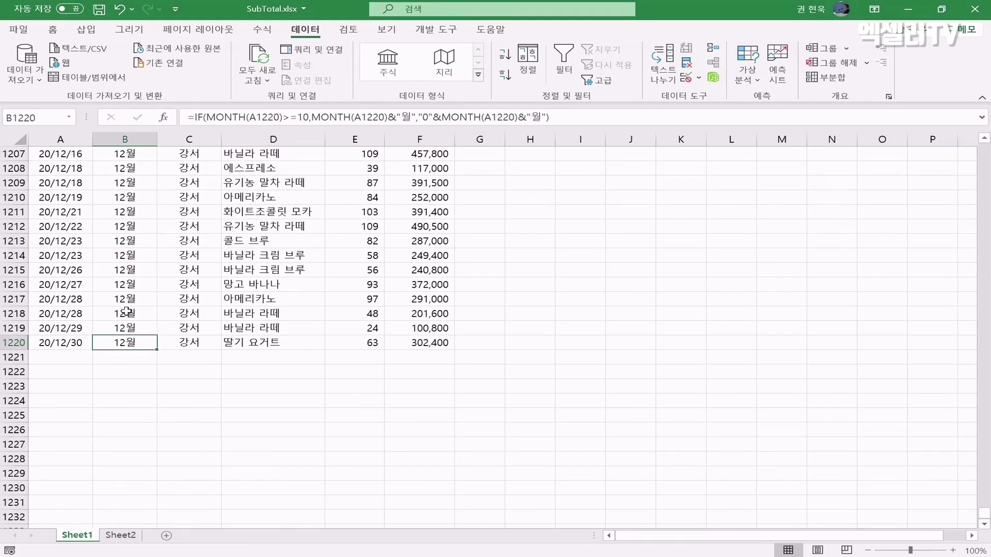
double_click(140, 334)
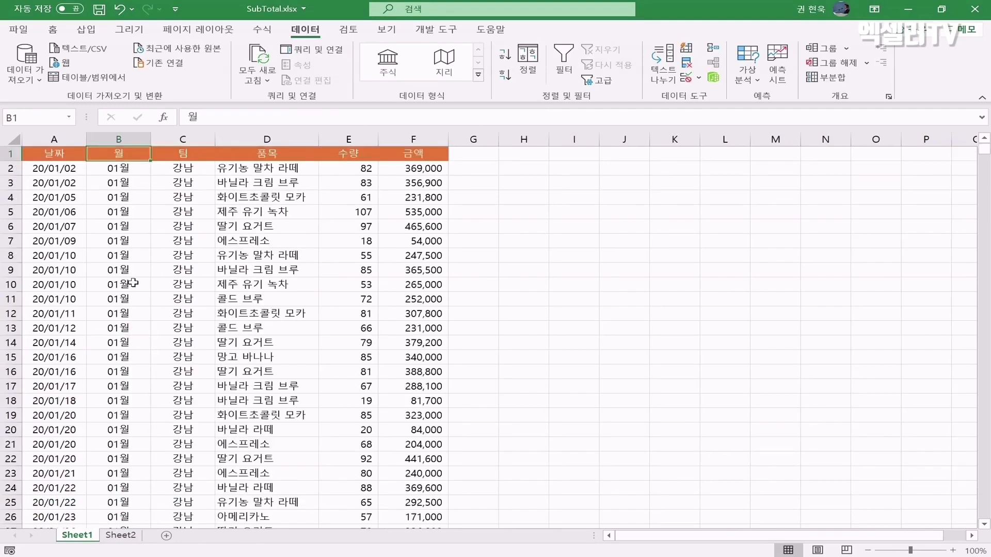
click(126, 168)
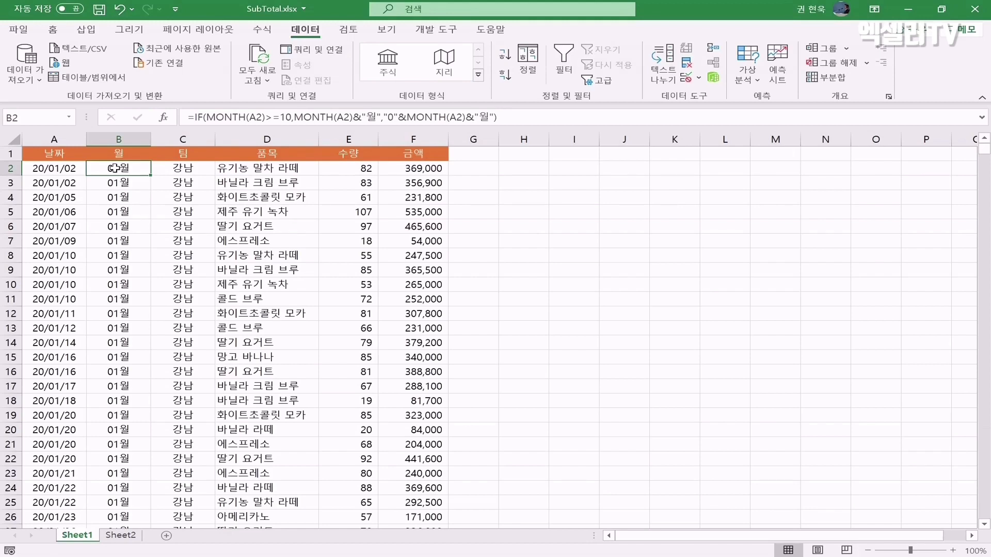
Step: Start the Subtotal command on the sales table and set the grouping field to 월
click(235, 241)
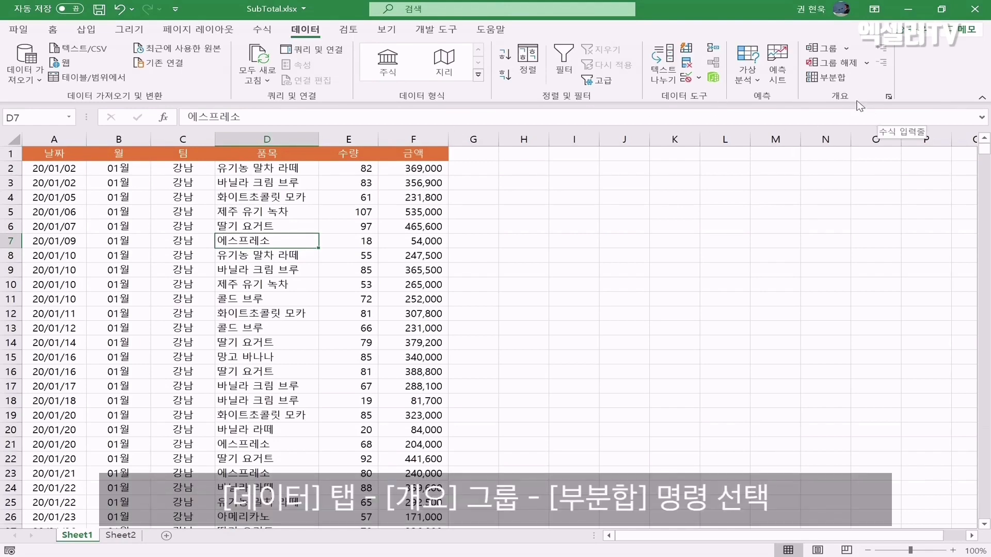
click(828, 77)
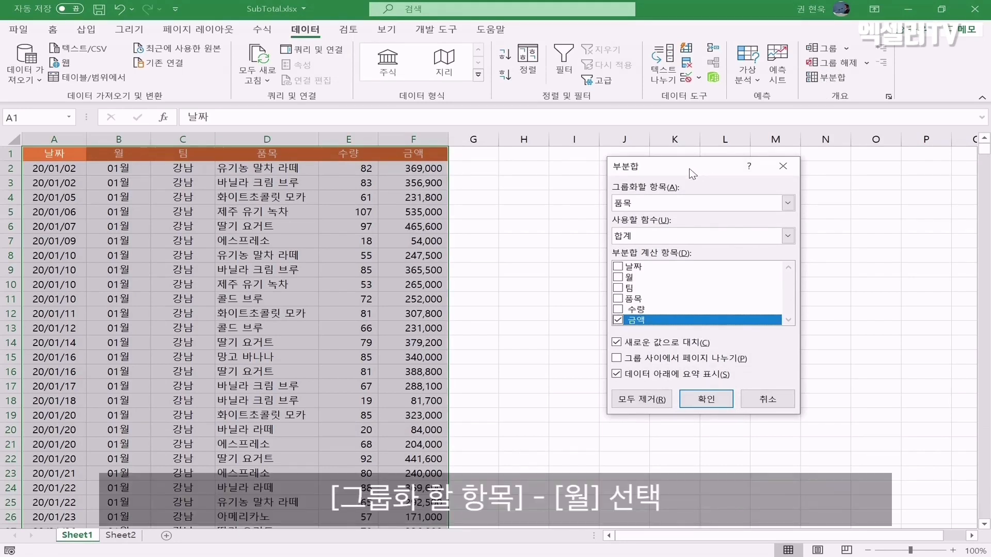
click(787, 203)
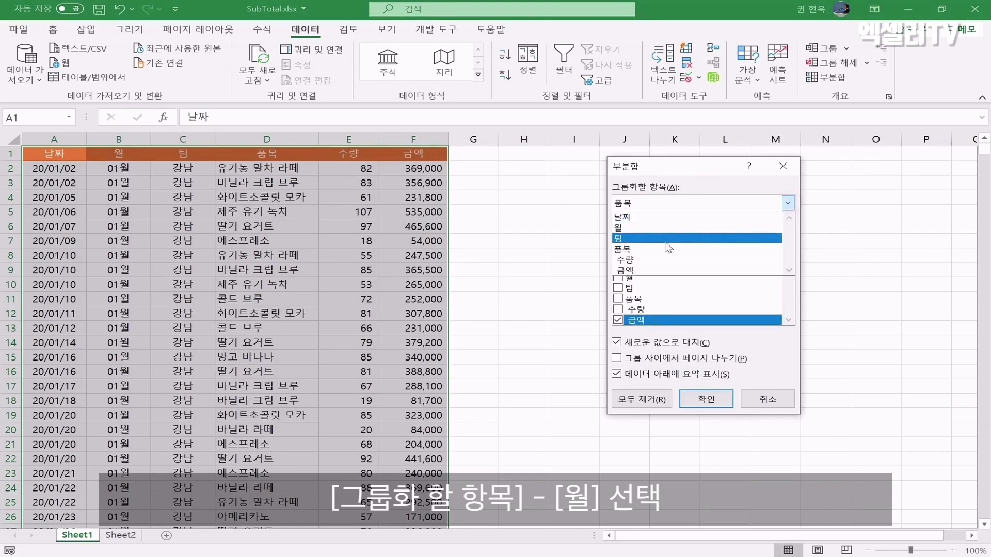
click(626, 228)
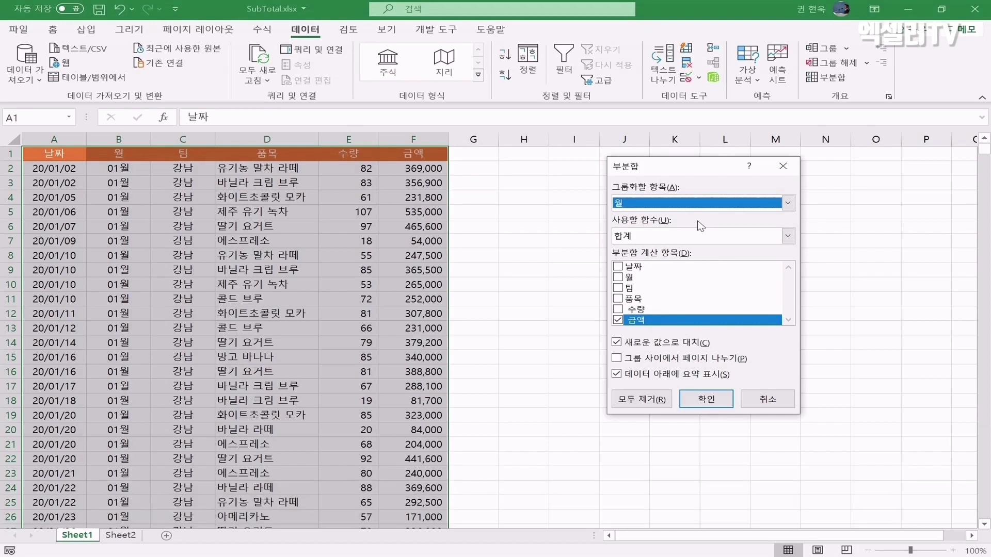
Step: Look through the available subtotal functions and select 합계 as the function
click(788, 237)
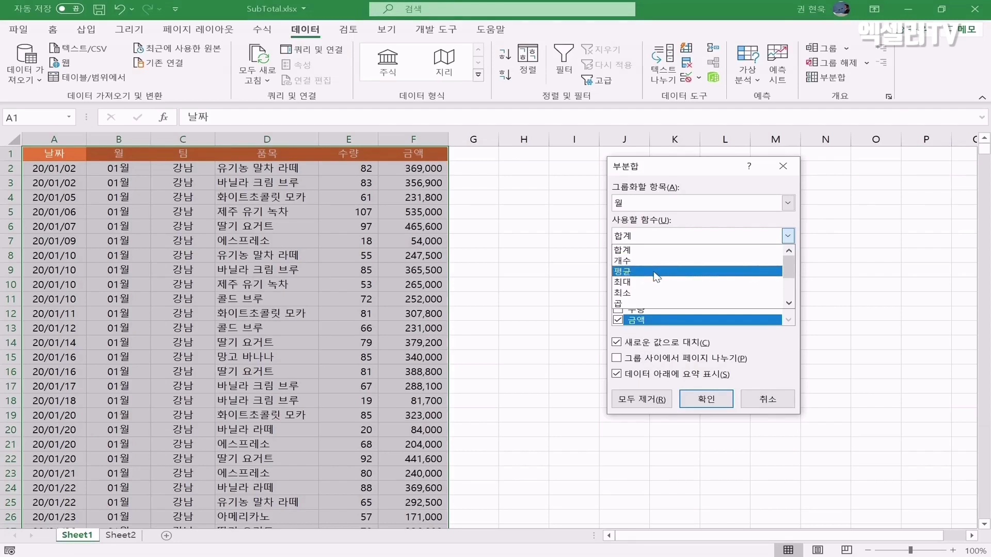
drag(788, 276, 785, 291)
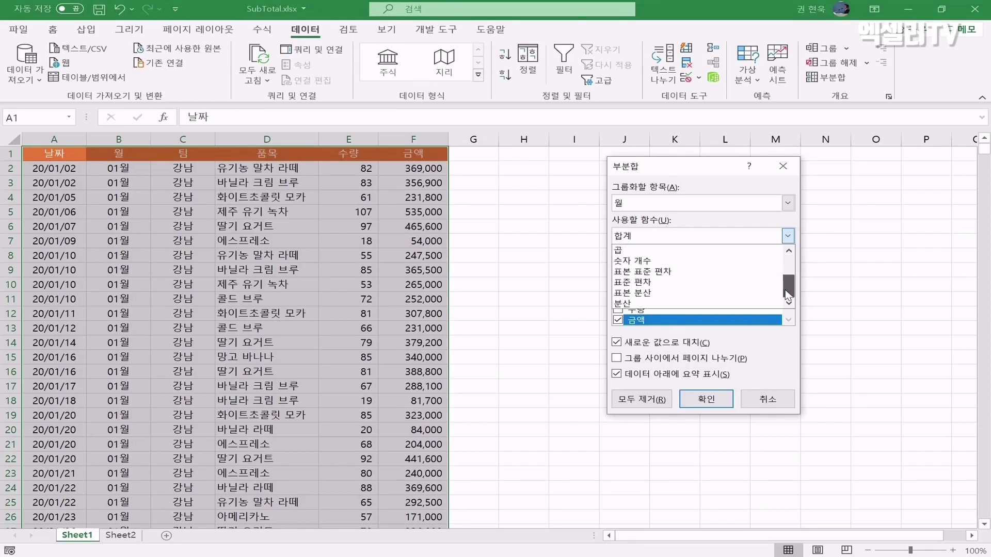
click(780, 292)
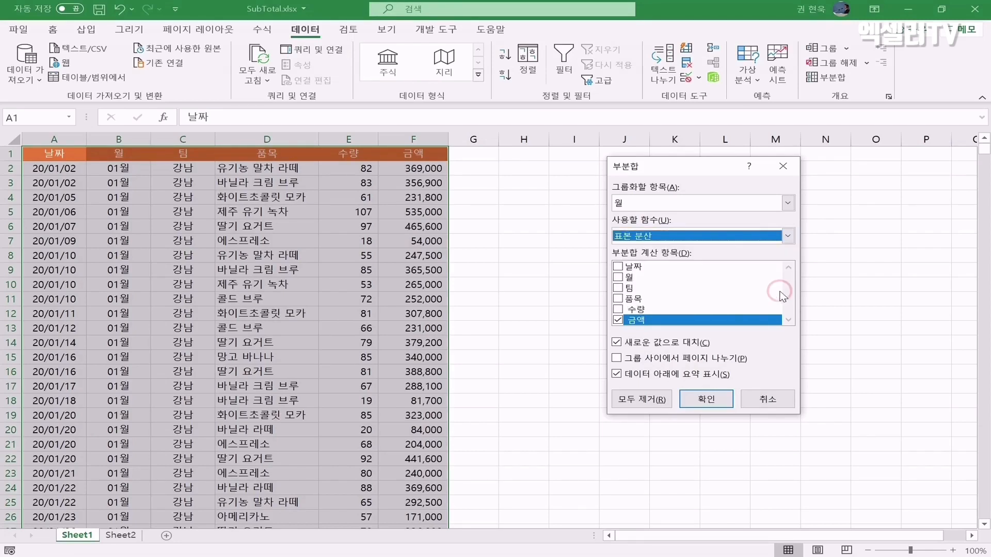
click(788, 236)
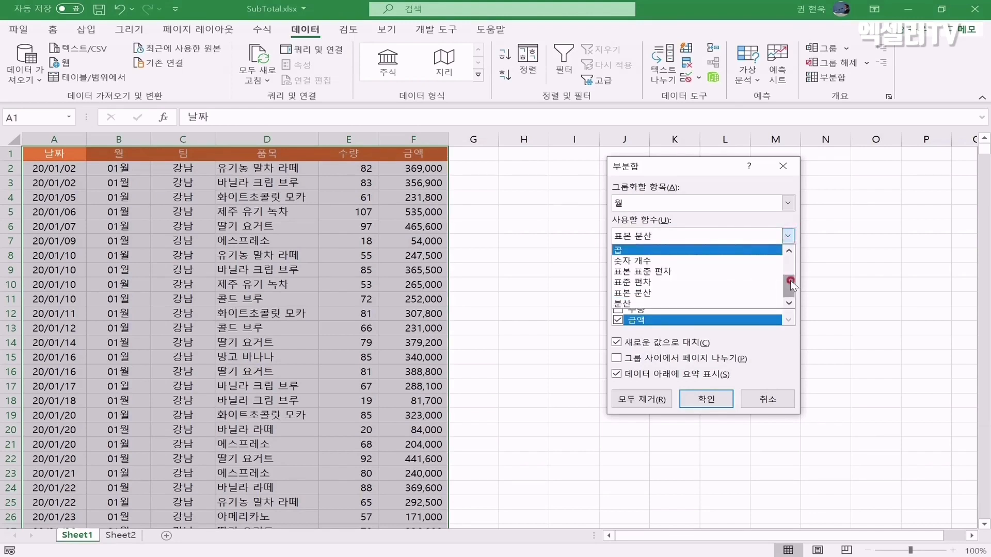
click(719, 254)
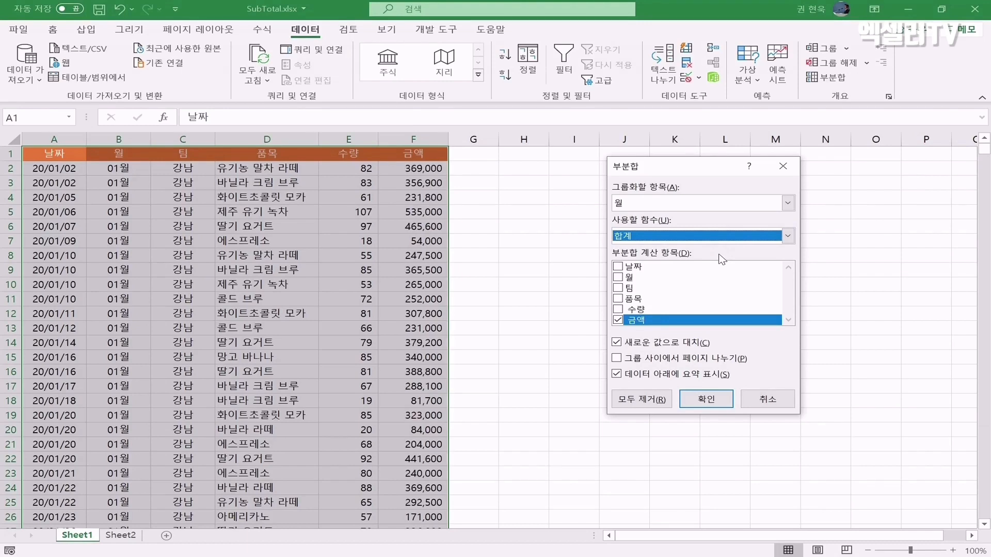
Step: Include 수량 along with 금액 in the subtotal calculation and apply the monthly subtotals
click(655, 310)
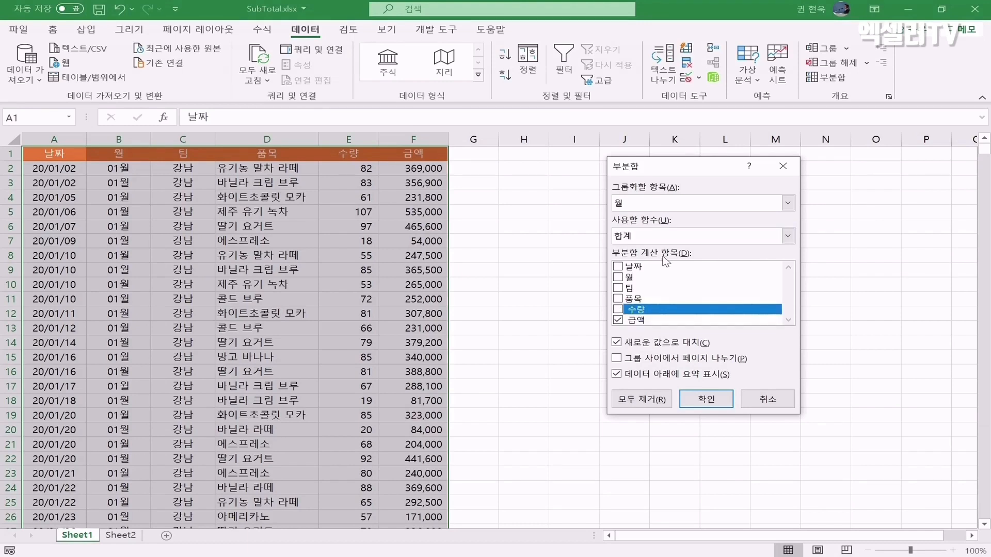
click(617, 309)
click(715, 403)
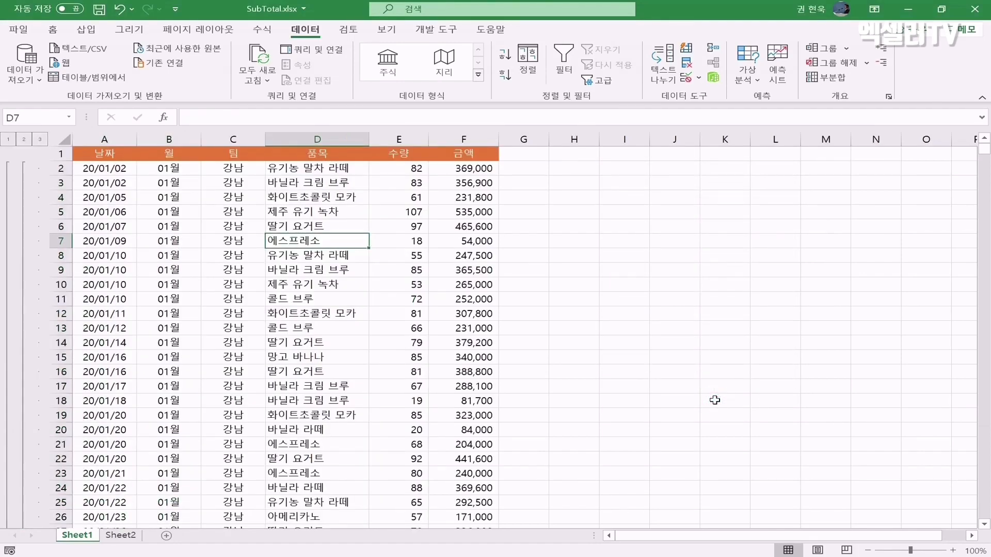
Step: Show the subtotal outline at level 1, level 2 and level 3 in turn to compare the amount of detail
click(123, 197)
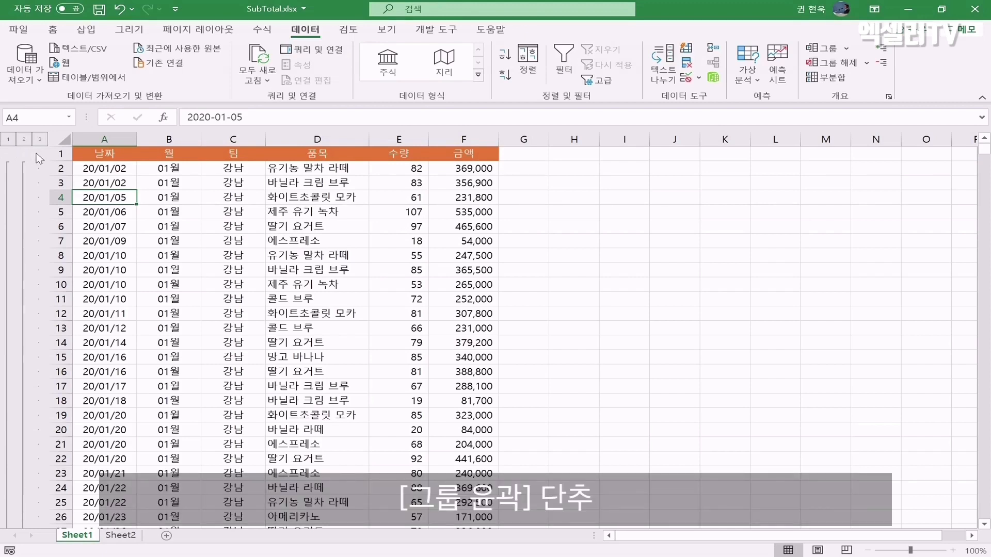
click(8, 139)
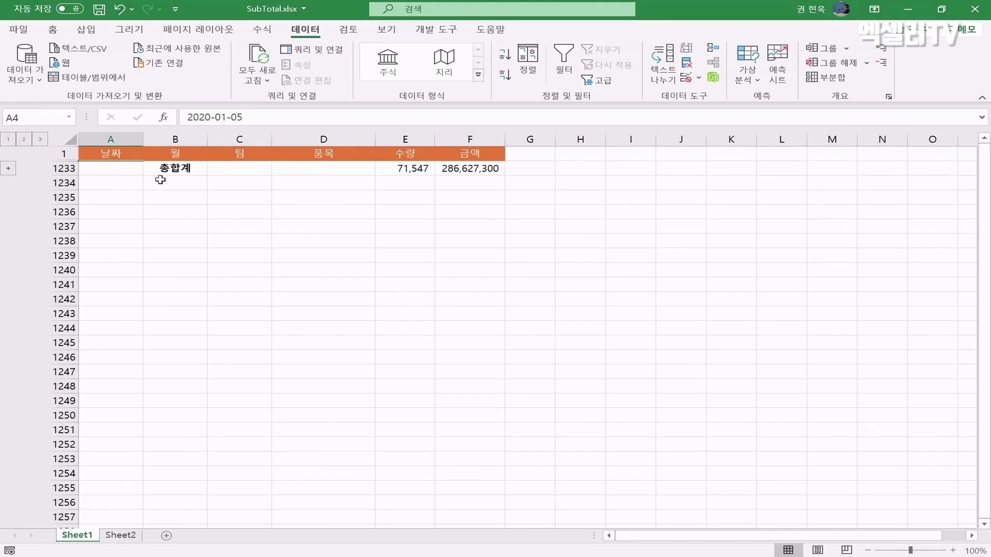
click(23, 139)
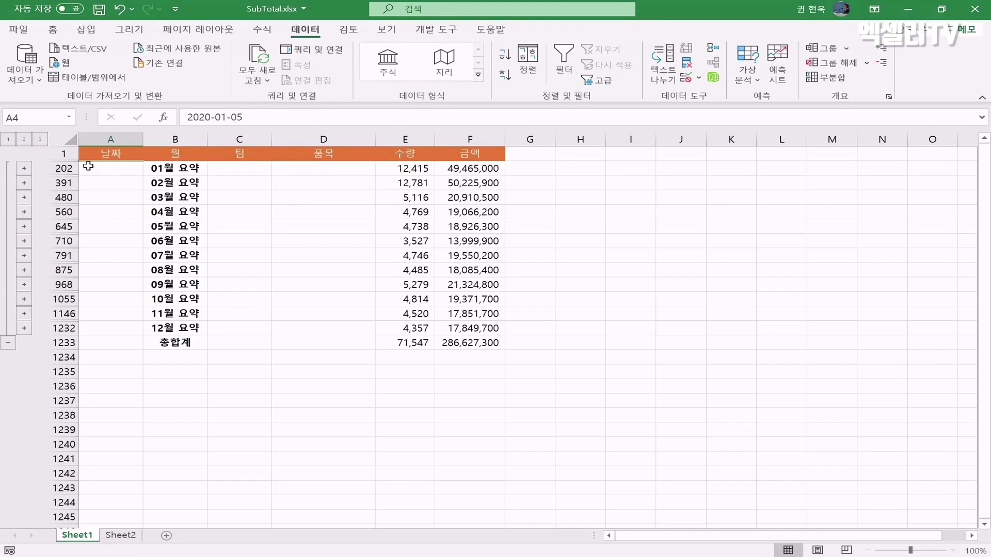
click(40, 139)
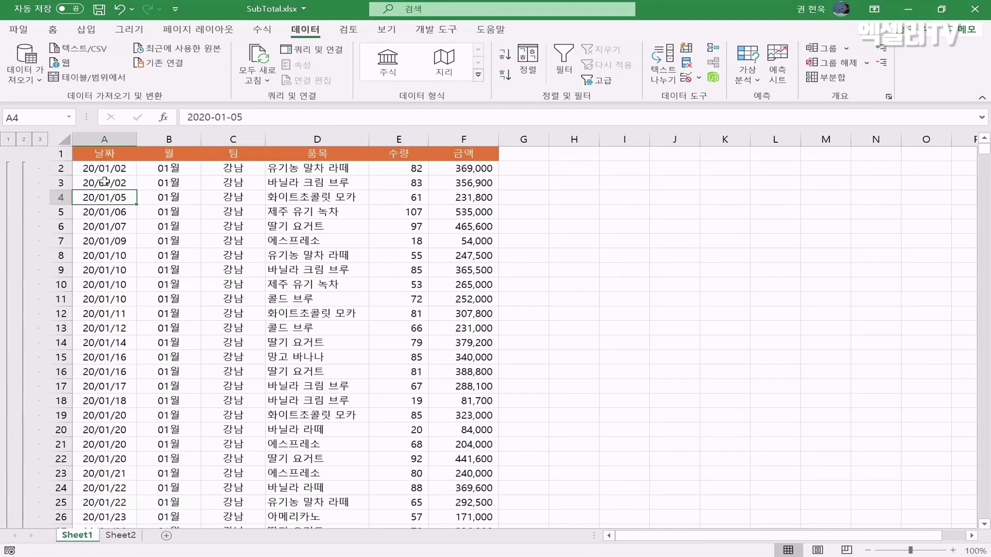
Step: Examine the January detail rows down to the 01월 요약 subtotal row
scroll(107, 254, down, 20)
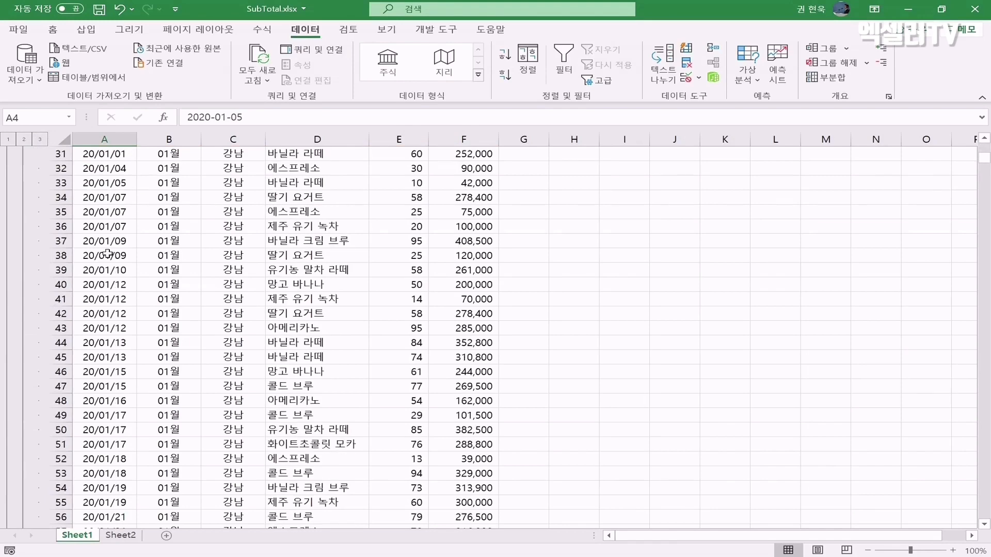
scroll(107, 254, down, 20)
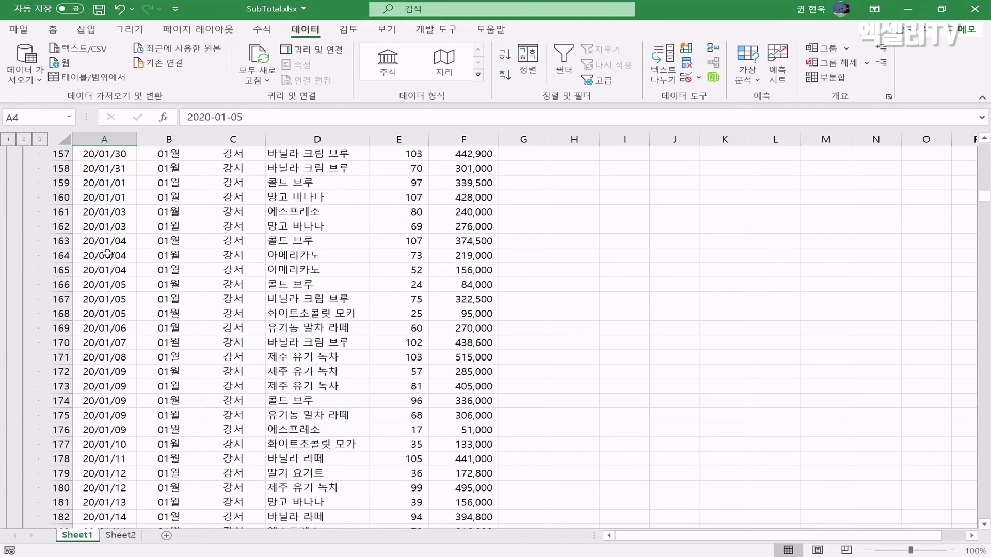
scroll(107, 254, down, 5)
scroll(108, 256, up, 4)
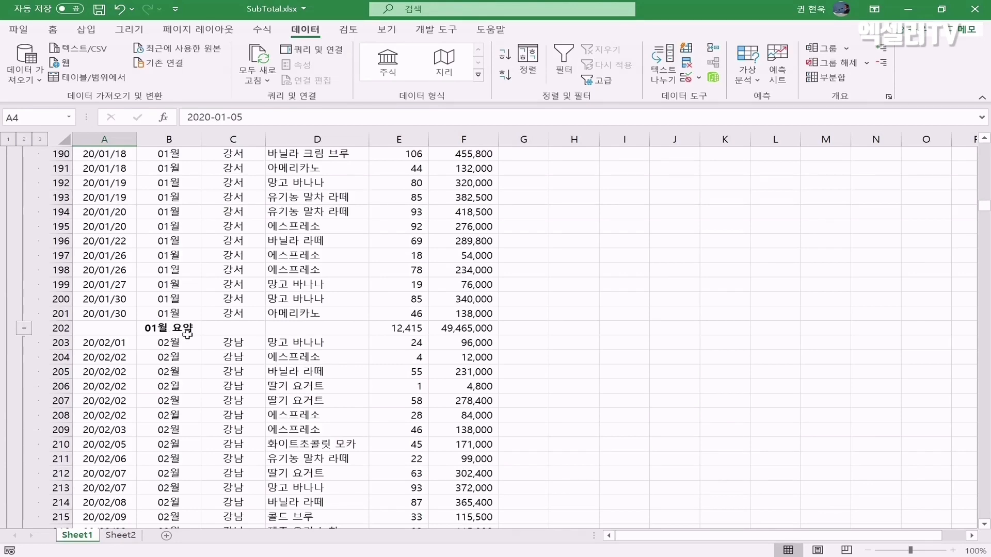
Step: Reduce the outline to the monthly summaries, expand only the 01월 group and review its detail rows
click(24, 139)
scroll(100, 194, up, 1)
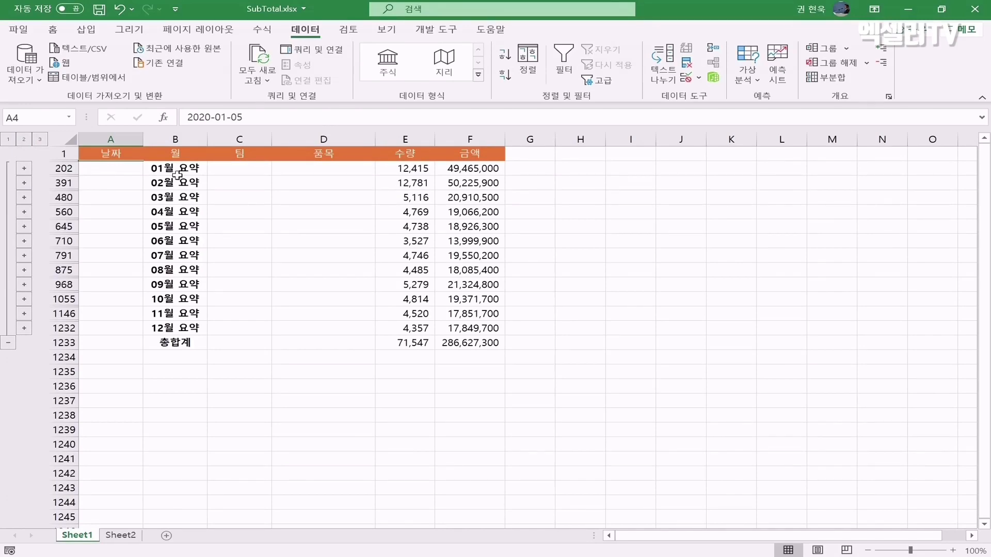
click(24, 169)
scroll(234, 250, up, 10)
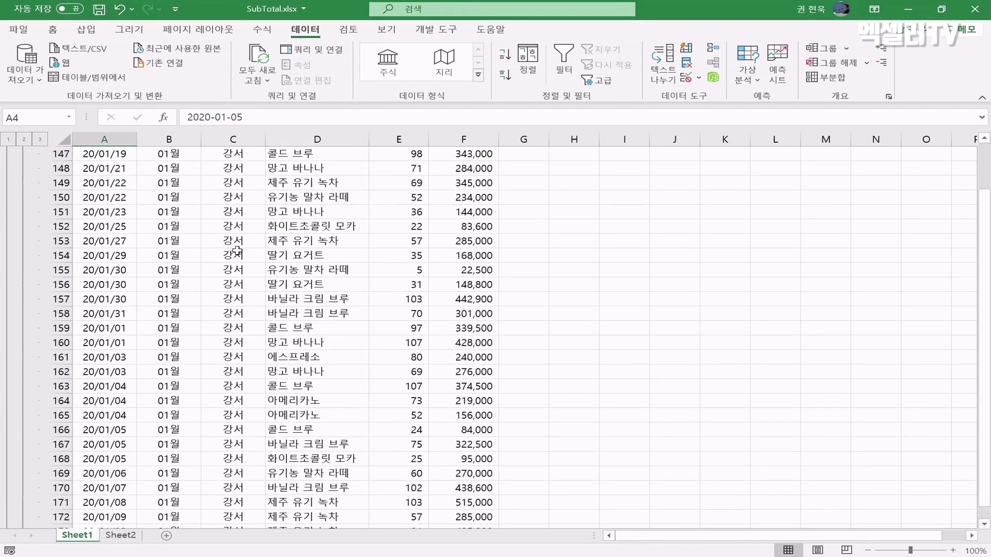
scroll(237, 252, up, 17)
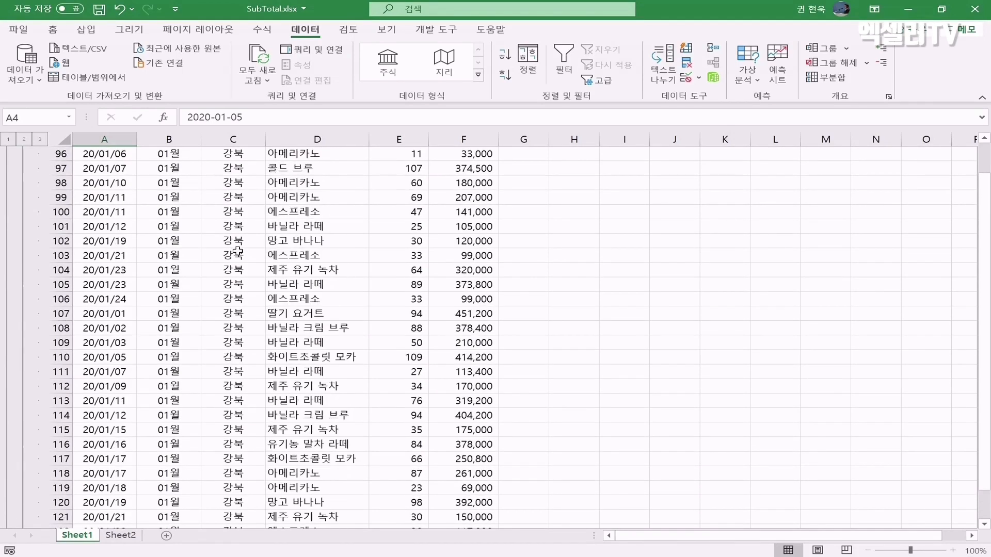
scroll(237, 251, up, 20)
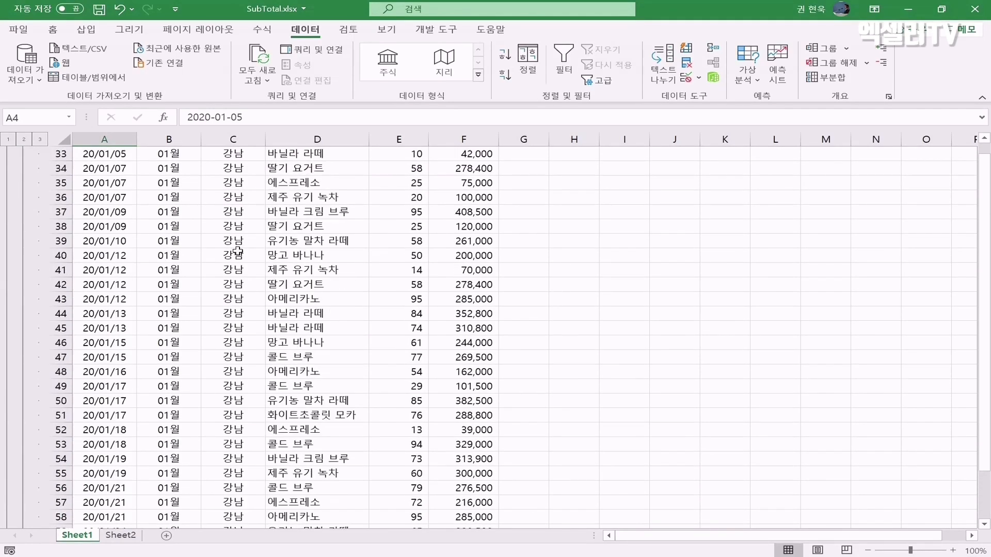
scroll(237, 251, up, 7)
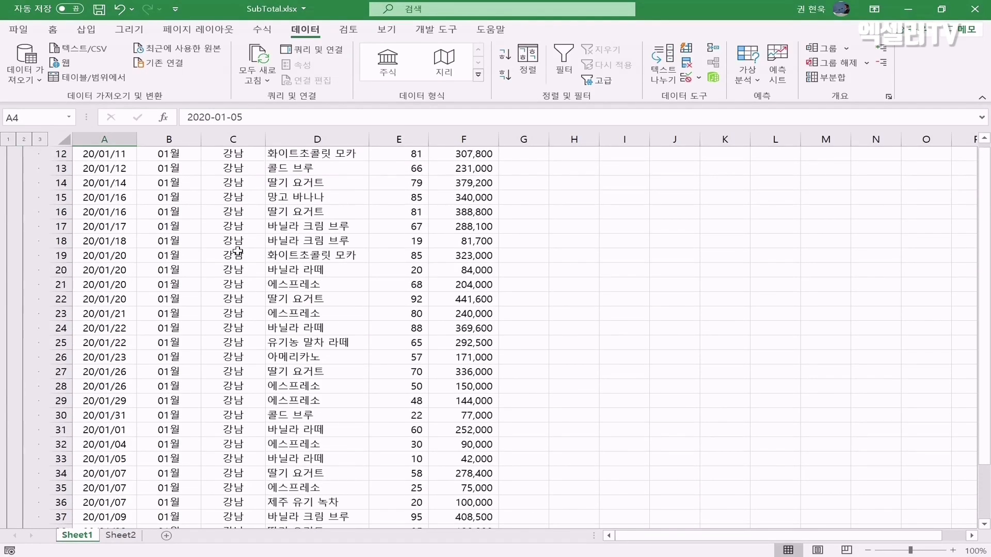
Step: Collapse the outline back to the monthly summary rows and select the 03월 요약 cell
click(22, 139)
scroll(227, 200, up, 1)
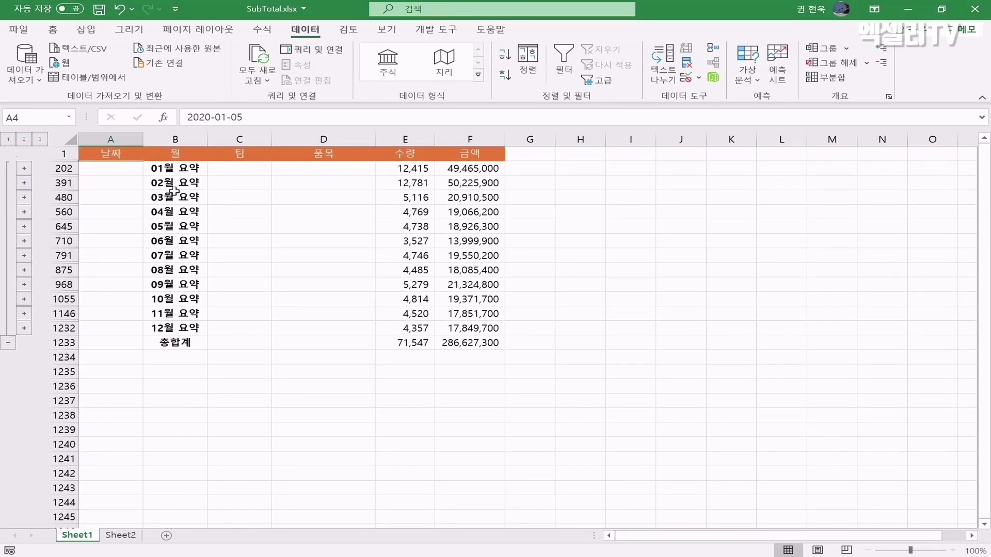
click(176, 195)
Step: Show all detail rows again and select the 01월 요약 cell to check its position relative to the January data
click(40, 139)
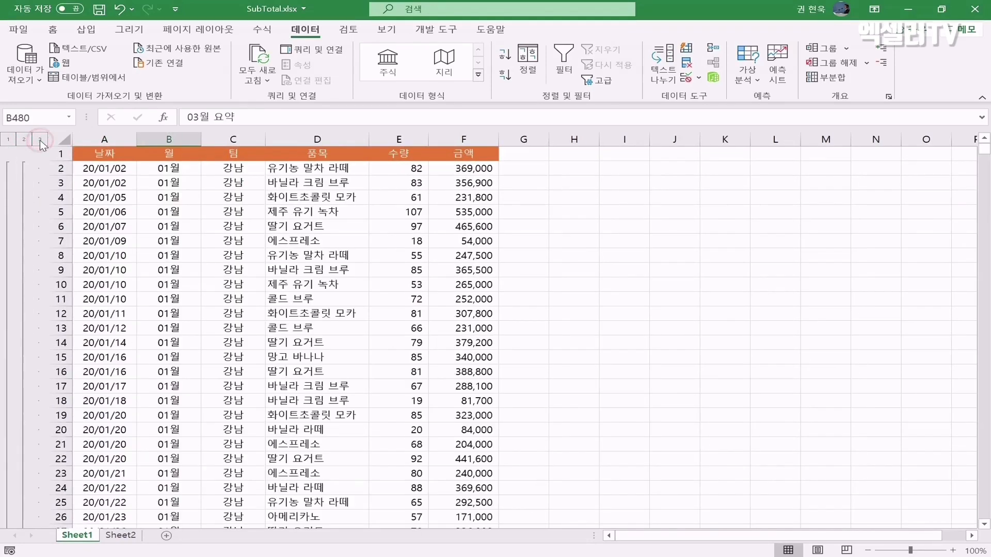
scroll(186, 211, down, 3)
scroll(185, 211, down, 20)
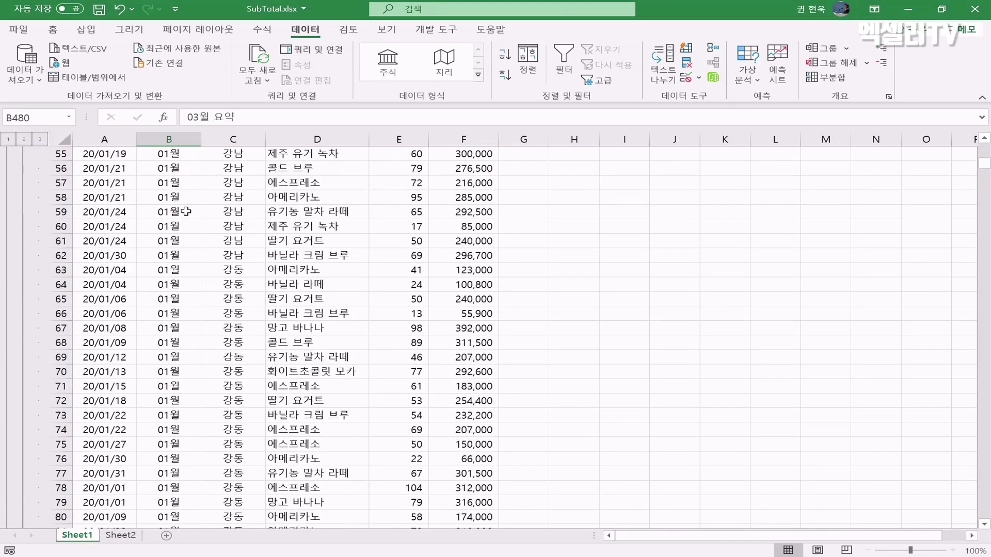
scroll(185, 212, down, 20)
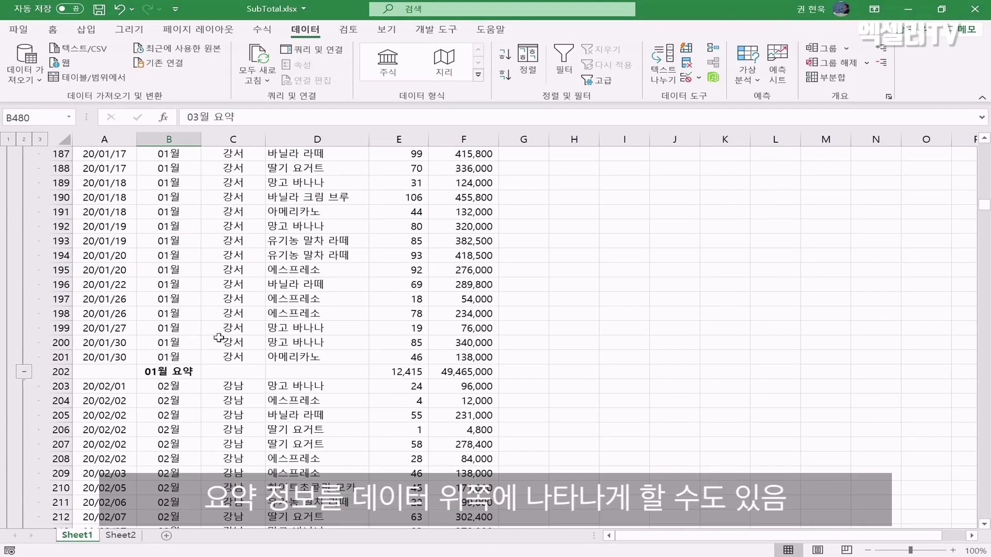
click(178, 371)
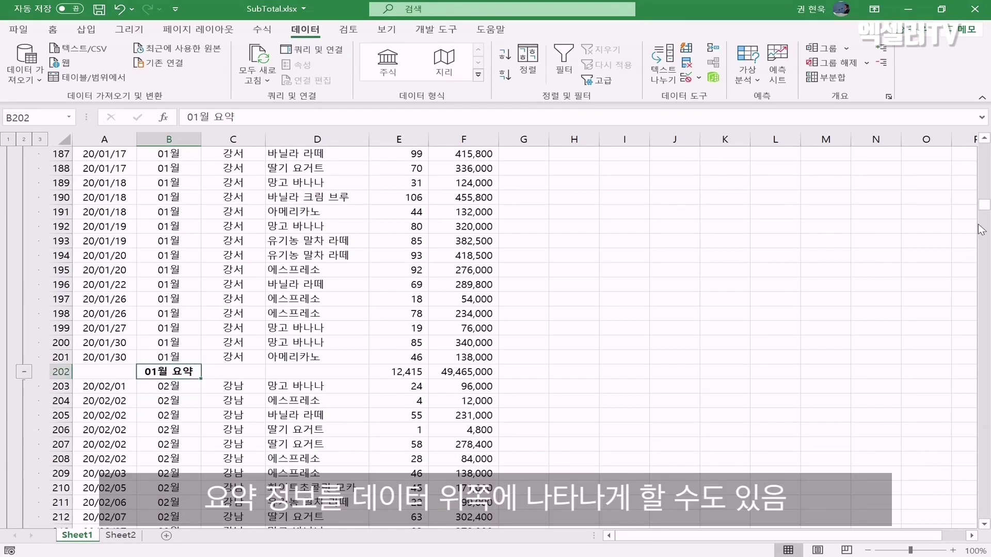
Step: Reapply the monthly subtotals from a cell in the table with 데이터 아래에 요약 표시 turned off
drag(984, 212, 985, 150)
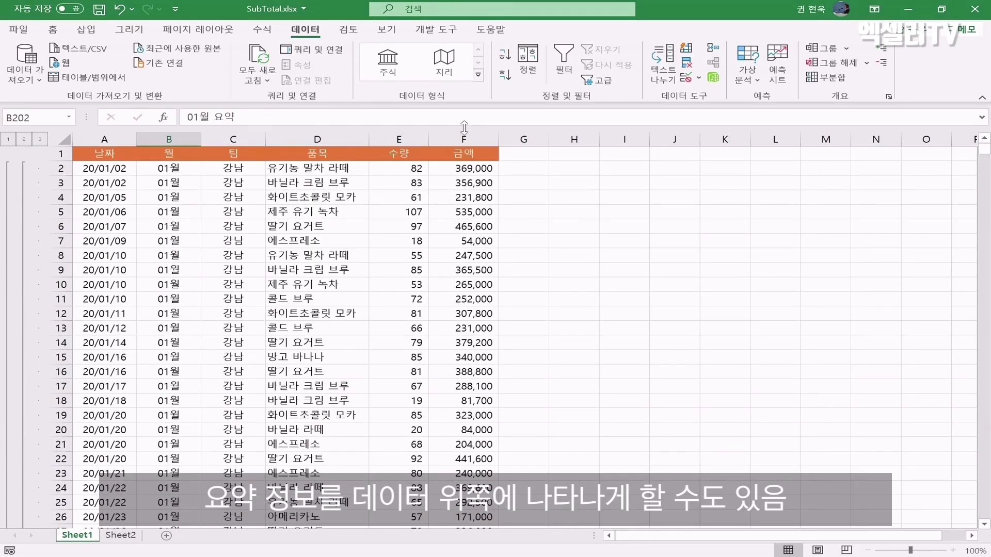
click(262, 193)
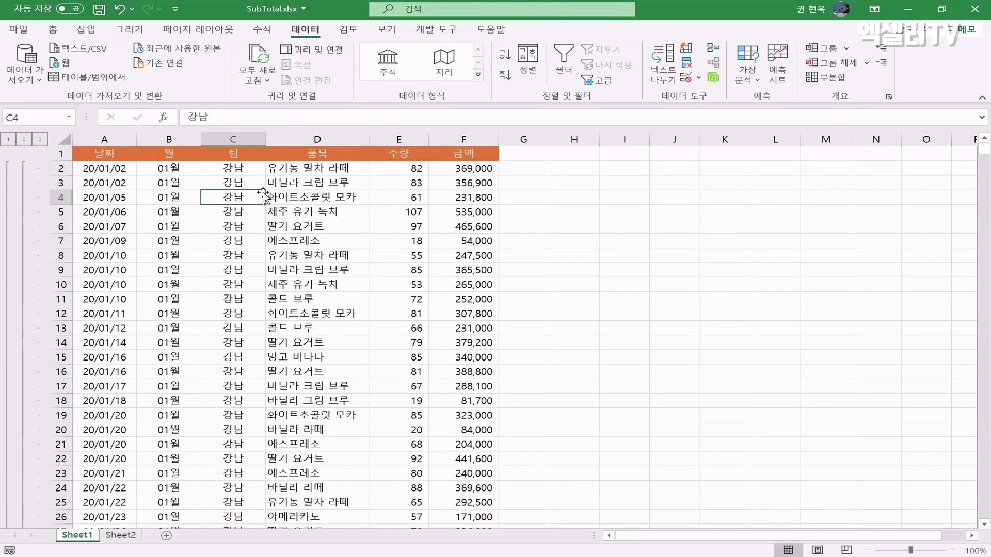
click(828, 78)
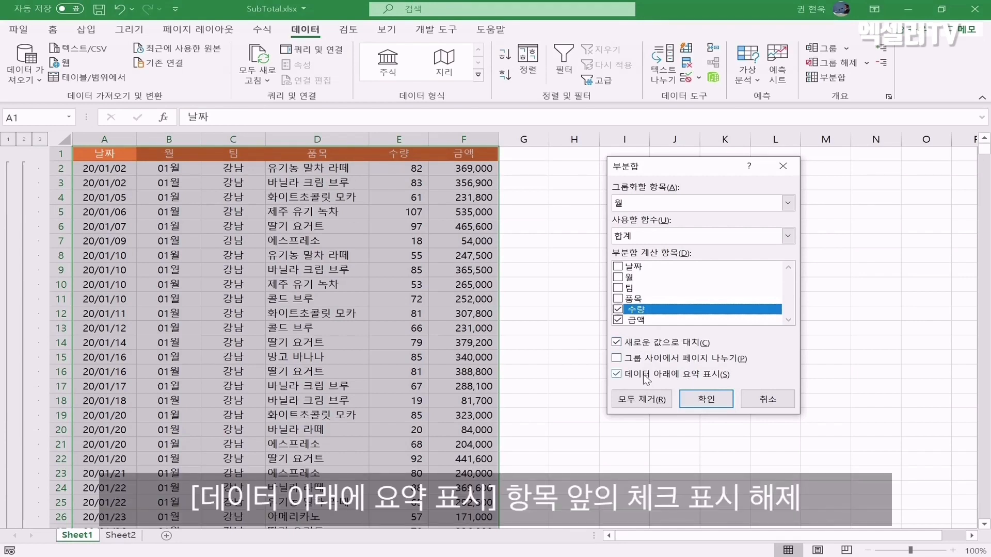
click(617, 375)
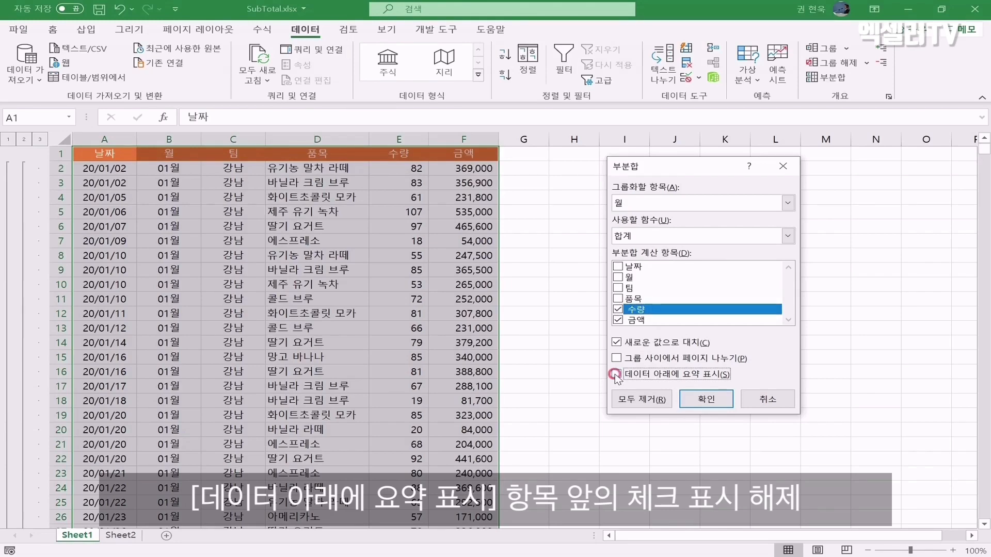
click(698, 397)
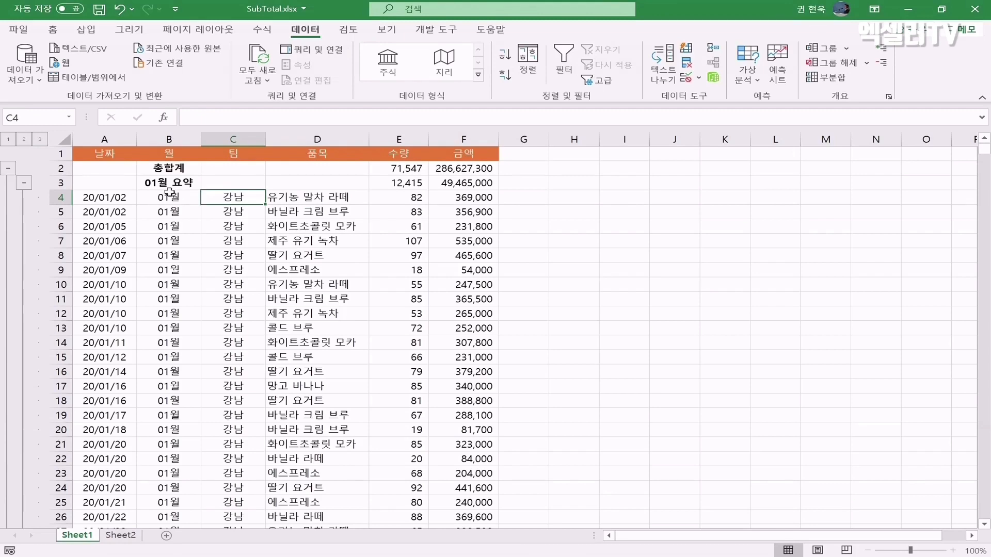
Step: Examine where the 01월 and 02월 summary rows sit relative to each month's detail rows, returning to the table's start
scroll(180, 297, down, 5)
scroll(180, 297, down, 20)
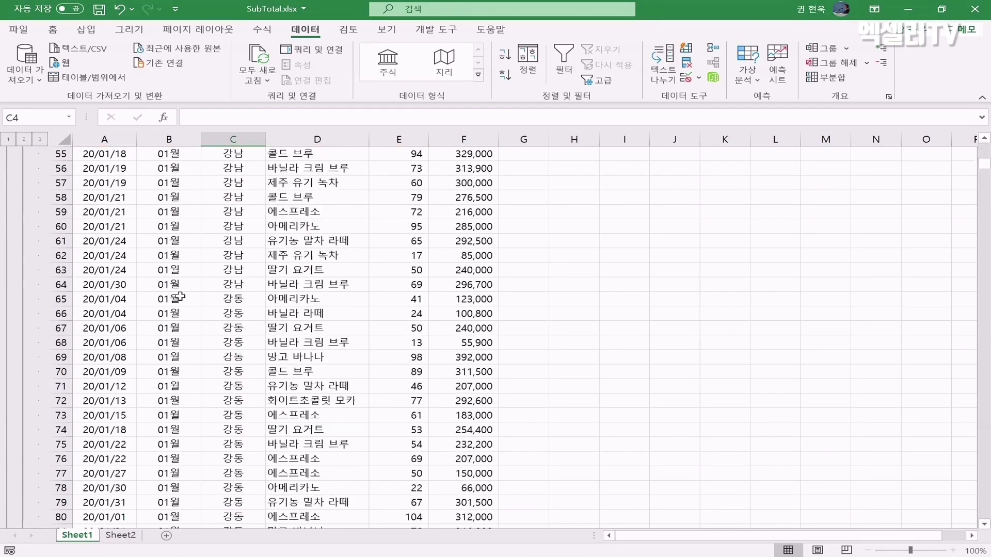
scroll(180, 297, down, 18)
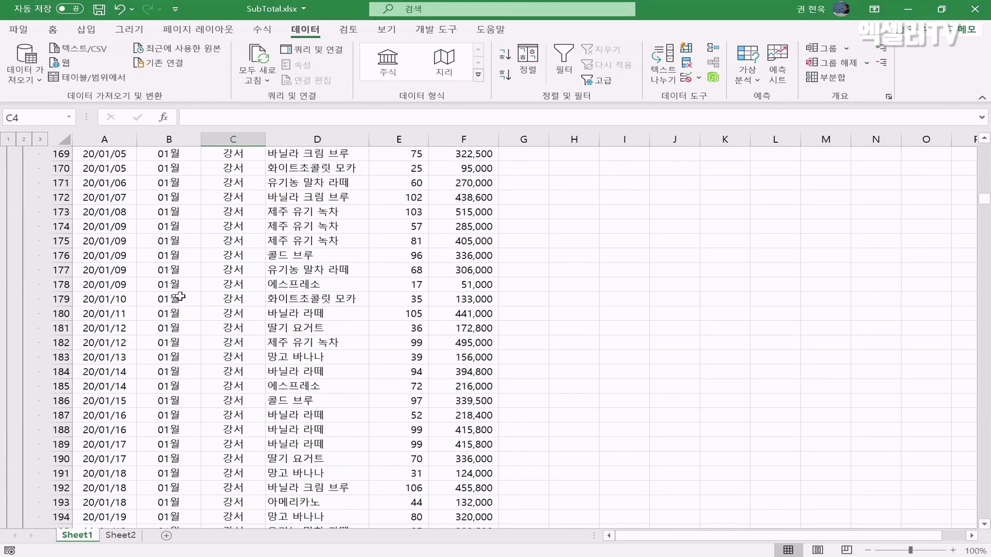
scroll(216, 296, up, 3)
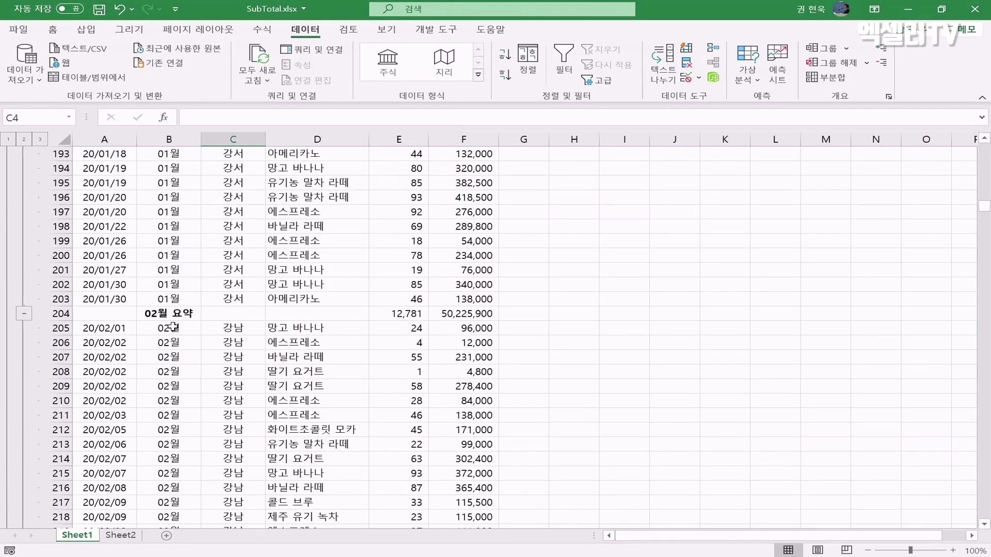
scroll(171, 343, down, 8)
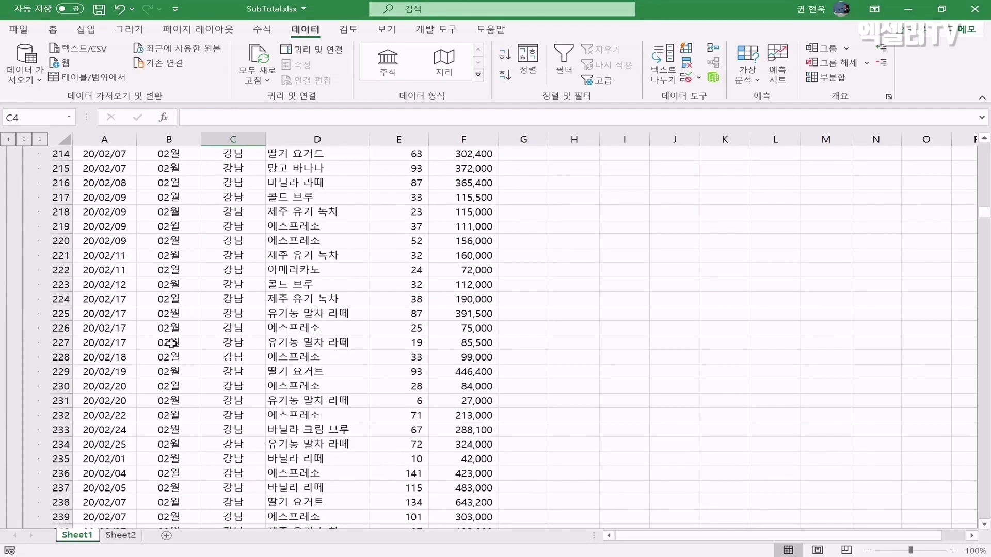
scroll(171, 343, up, 18)
scroll(172, 343, up, 20)
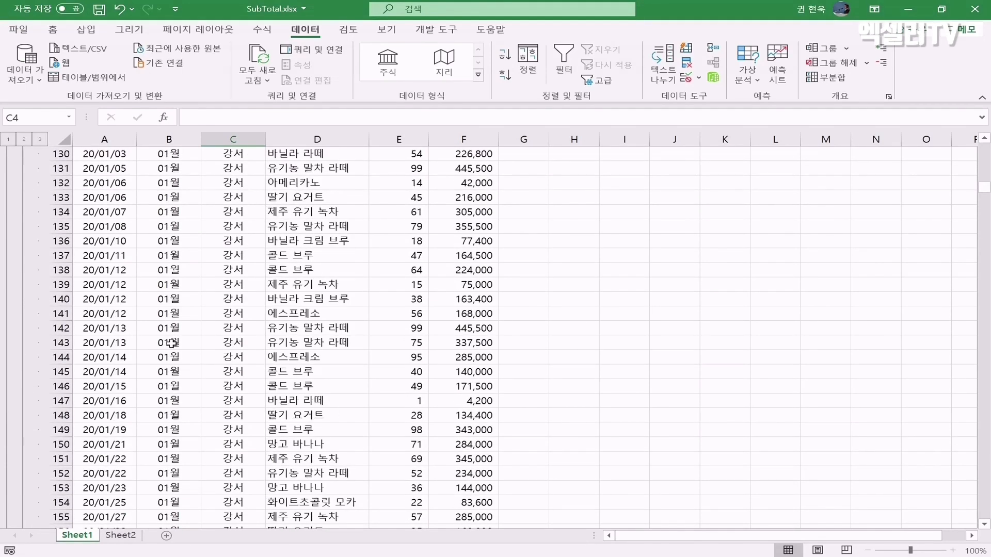
scroll(172, 343, up, 11)
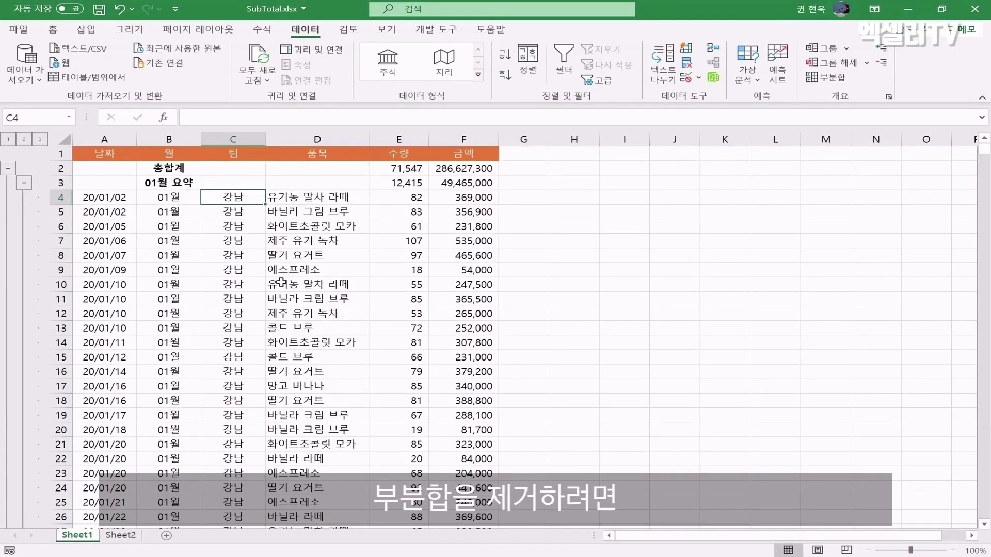
Step: Remove all subtotals from the sales table on Sheet1, starting from a cell in the table
click(298, 240)
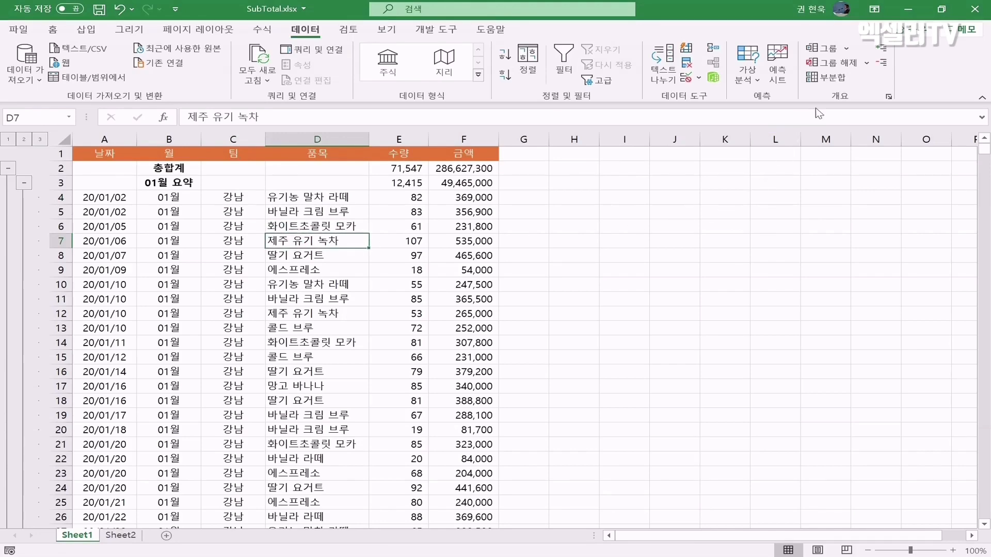
click(824, 78)
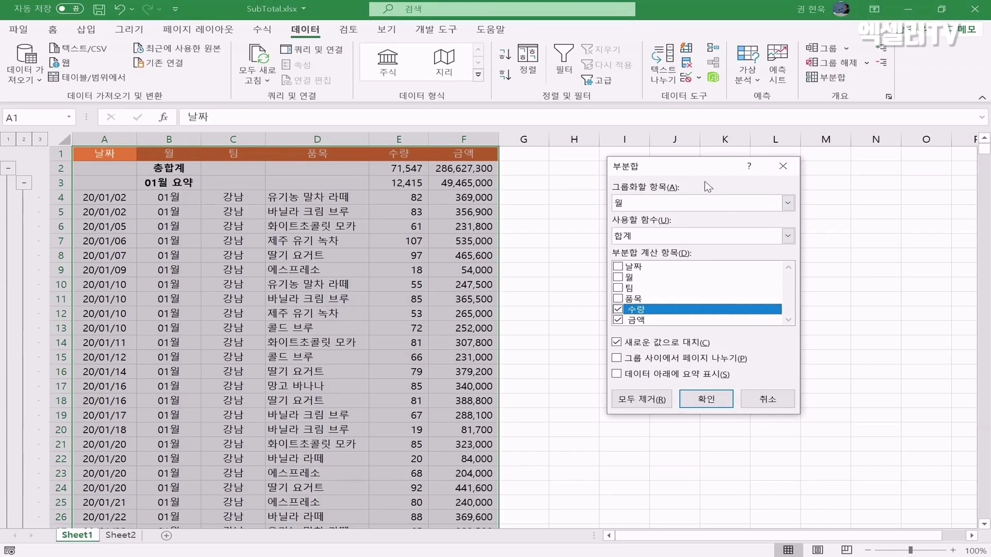
click(634, 400)
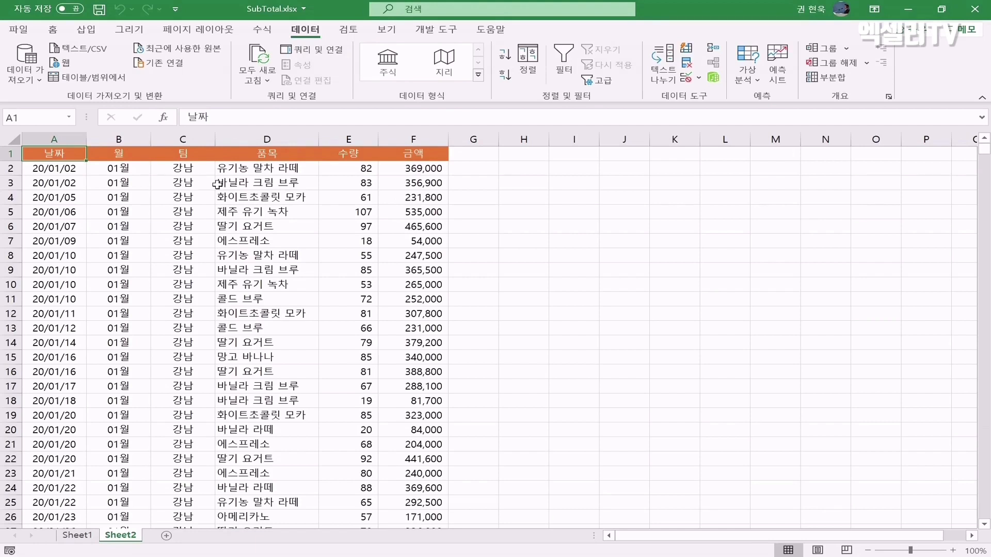
Step: Insert a new column before 품목 on Sheet2 and give it the header 월/팀
right_click(252, 137)
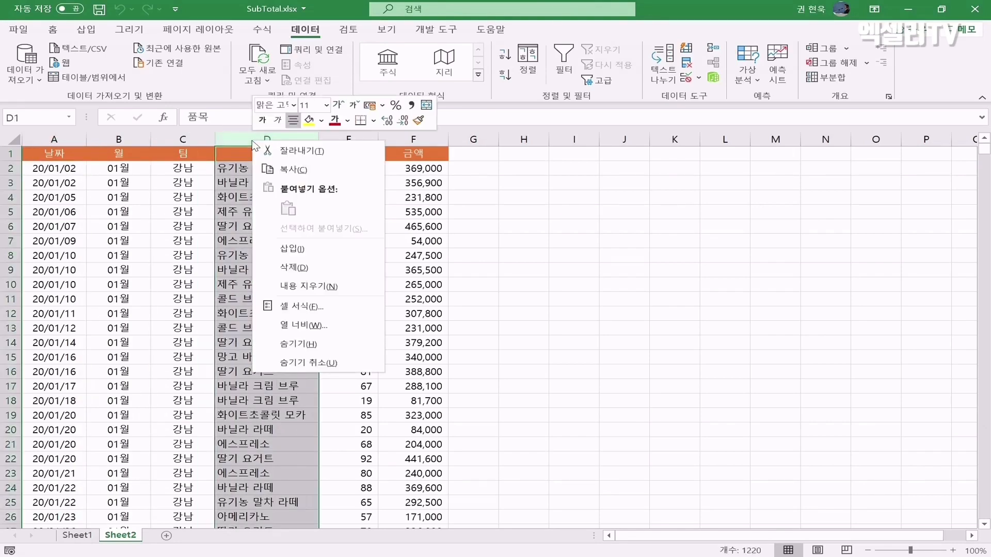
click(332, 255)
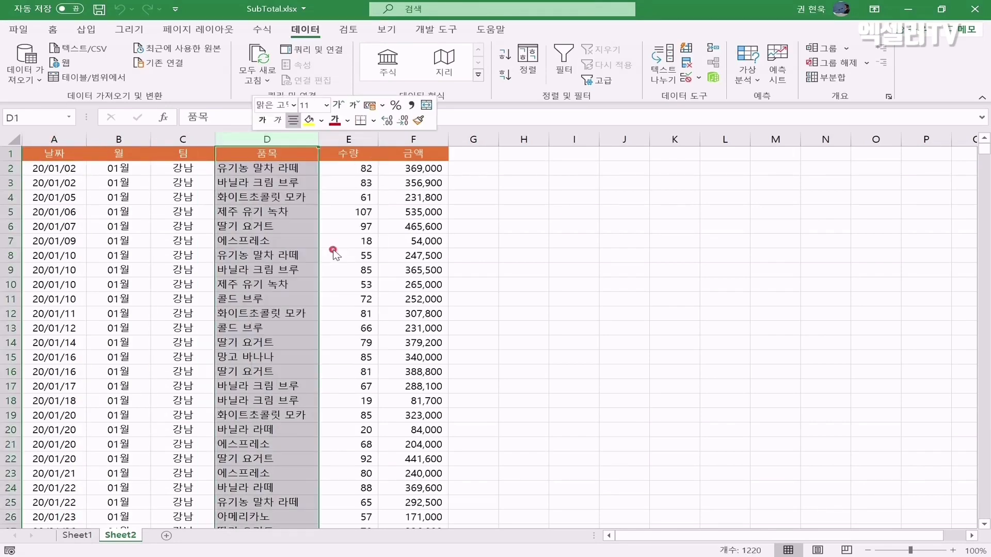
click(249, 154)
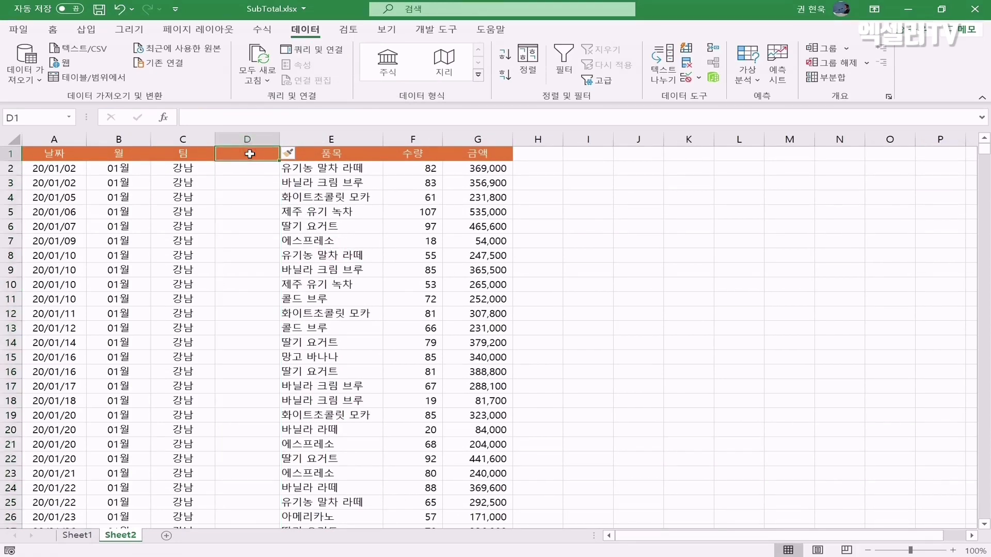
text(월)
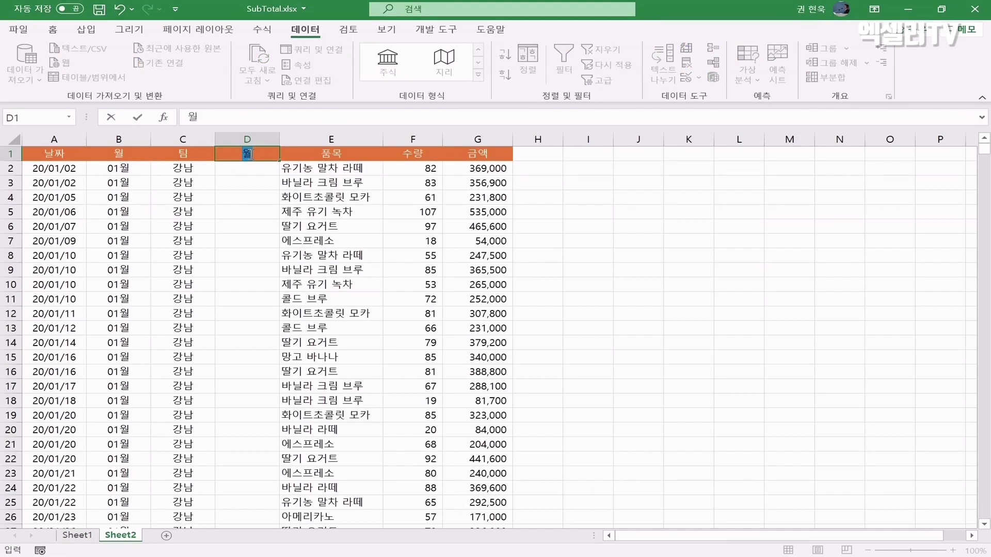
text(/티ㅁ)
key(Return)
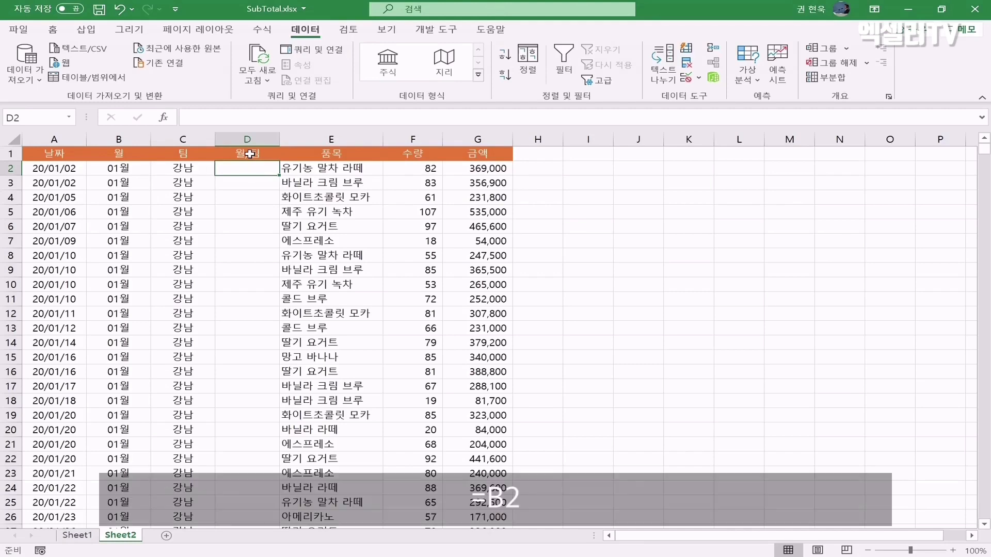
Step: Enter the formula =B2&" "&C2 in D2 and fill it down the whole 월/팀 column
text(=)
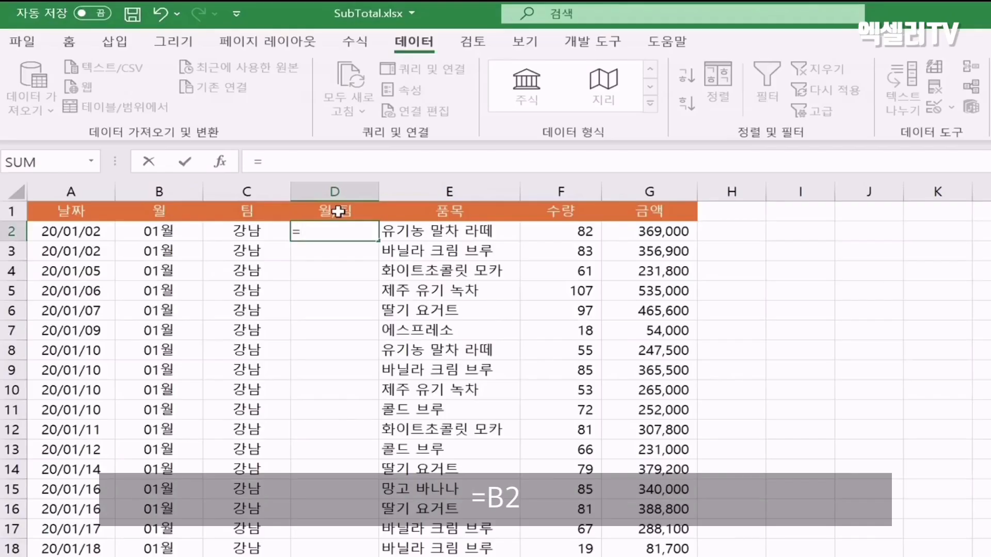
key(Left)
key(Left)
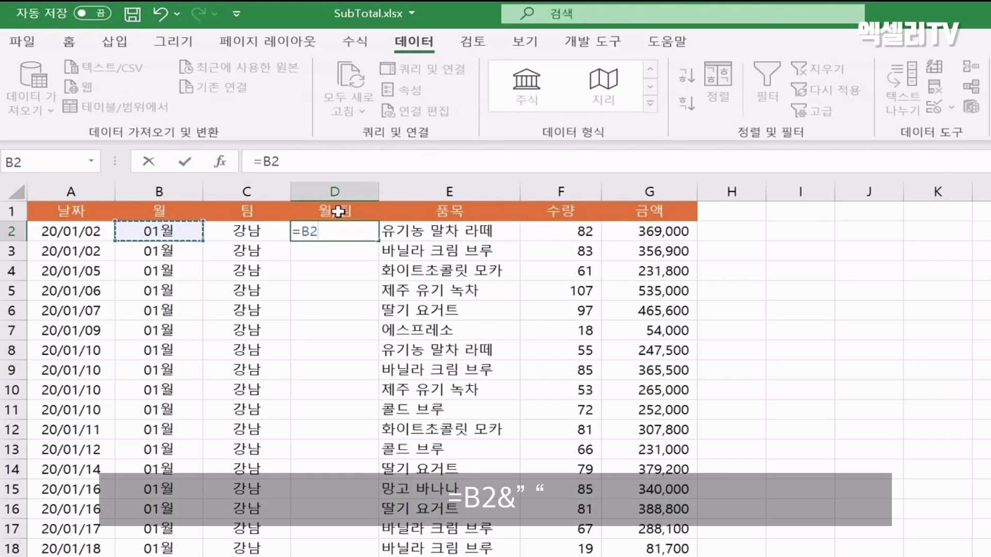
text(&" ")
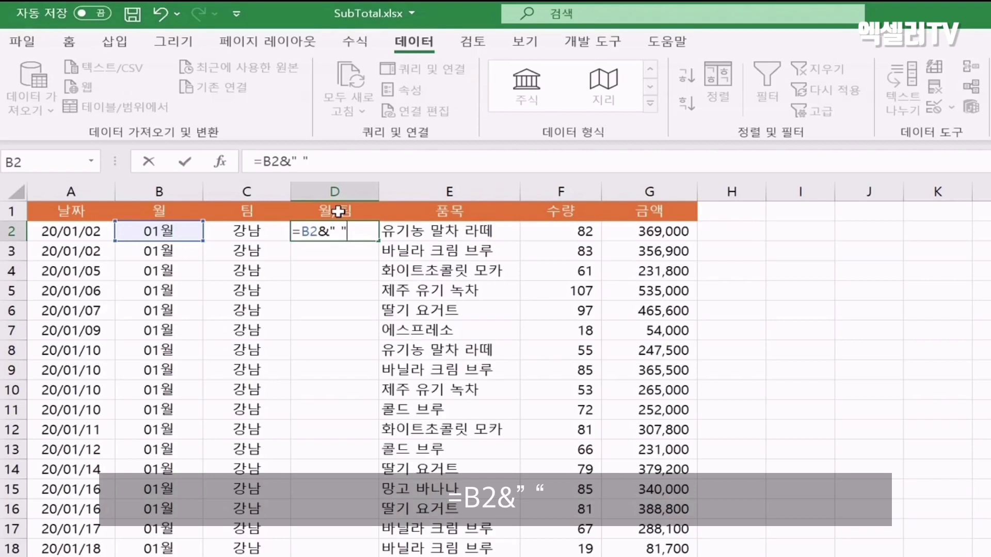
text(&)
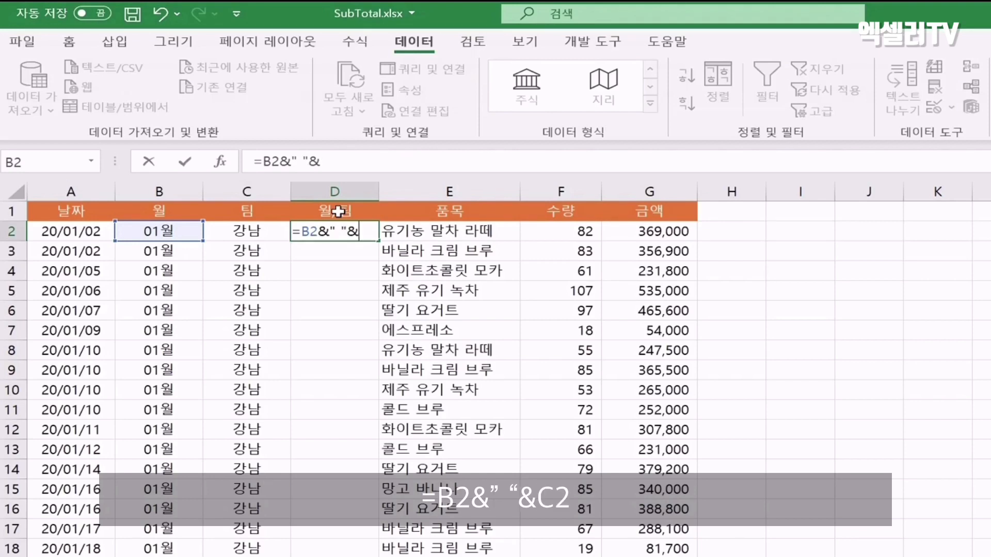
click(256, 232)
key(Return)
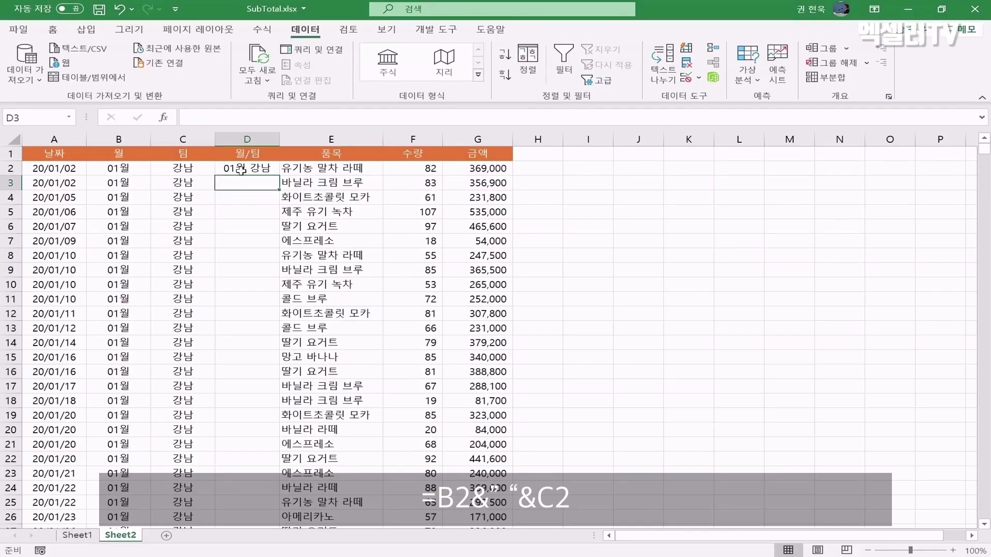
click(330, 233)
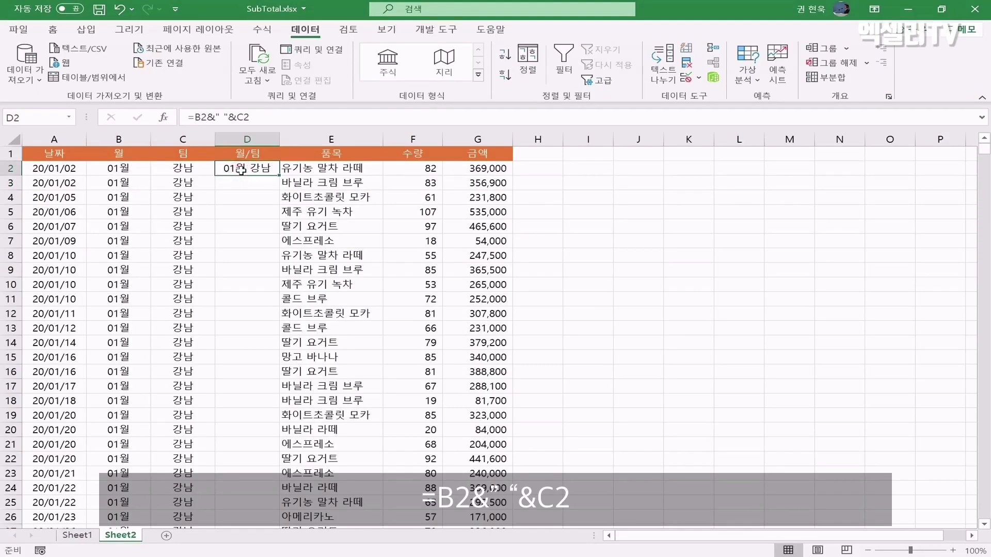
double_click(277, 177)
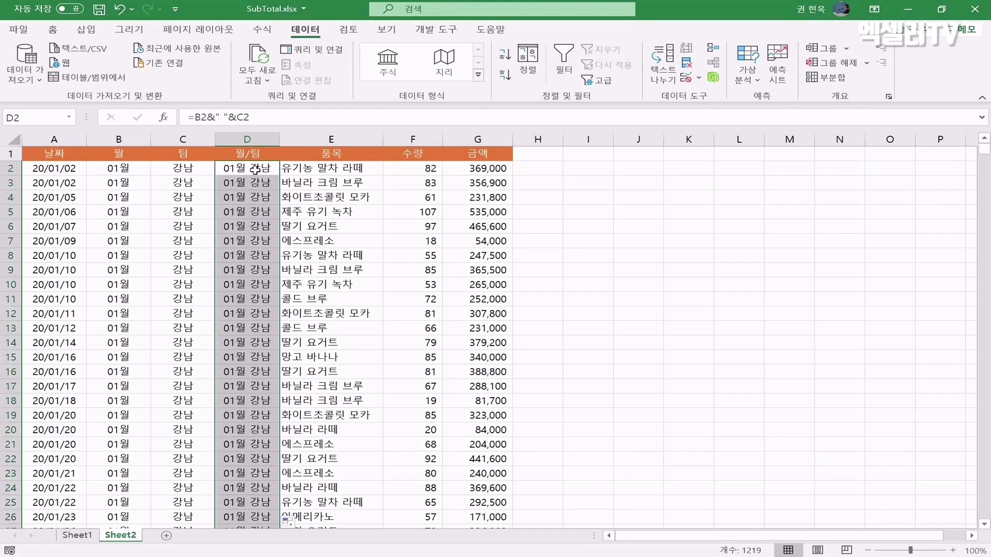
Step: Review the combined month and team values down the 월/팀 column, checking several cells' formulas, and return to its first rows
click(255, 169)
scroll(255, 169, down, 7)
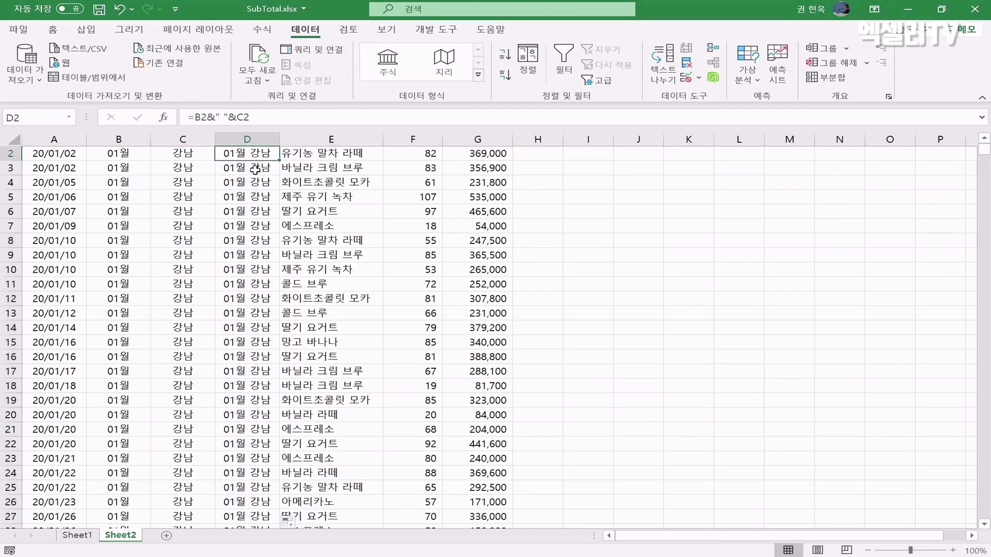
scroll(255, 169, down, 15)
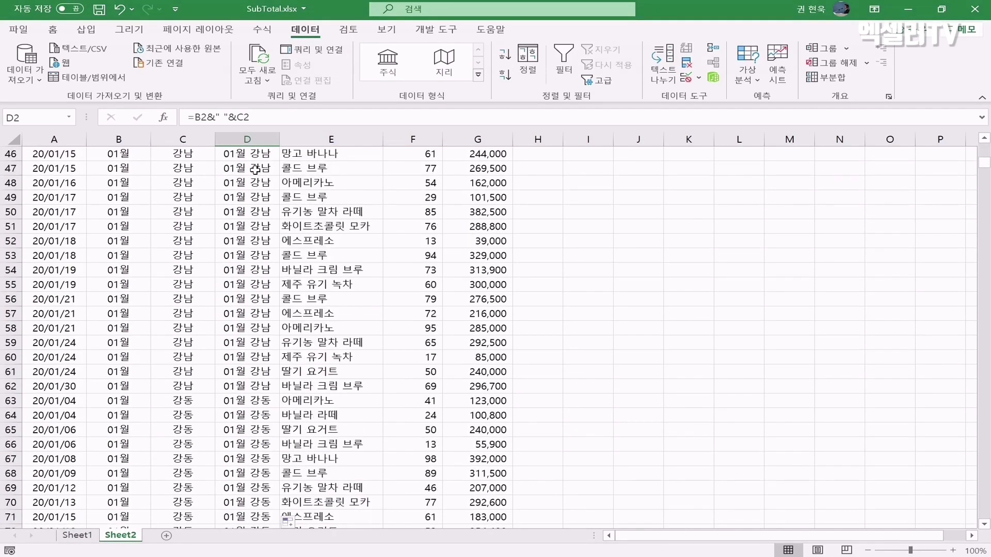
scroll(255, 169, down, 20)
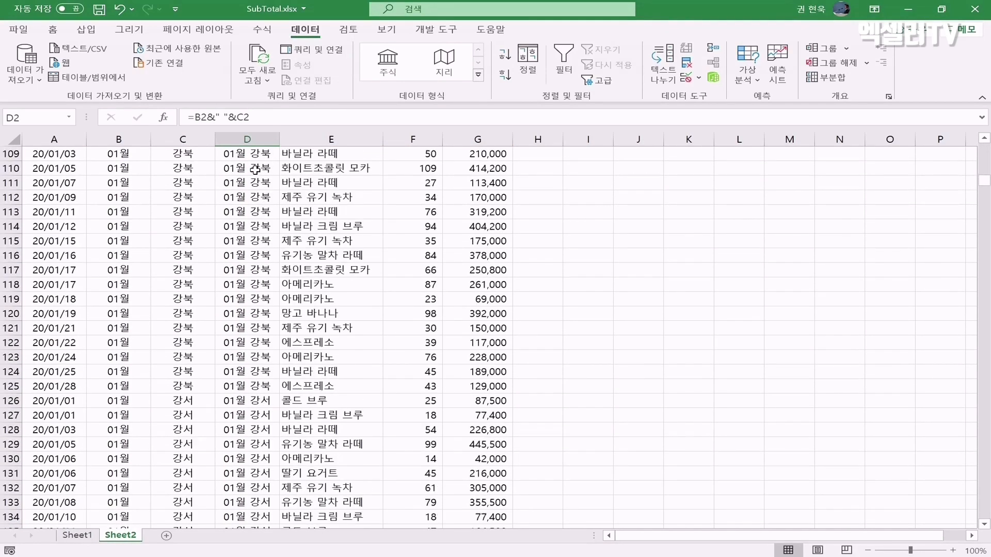
scroll(255, 170, down, 20)
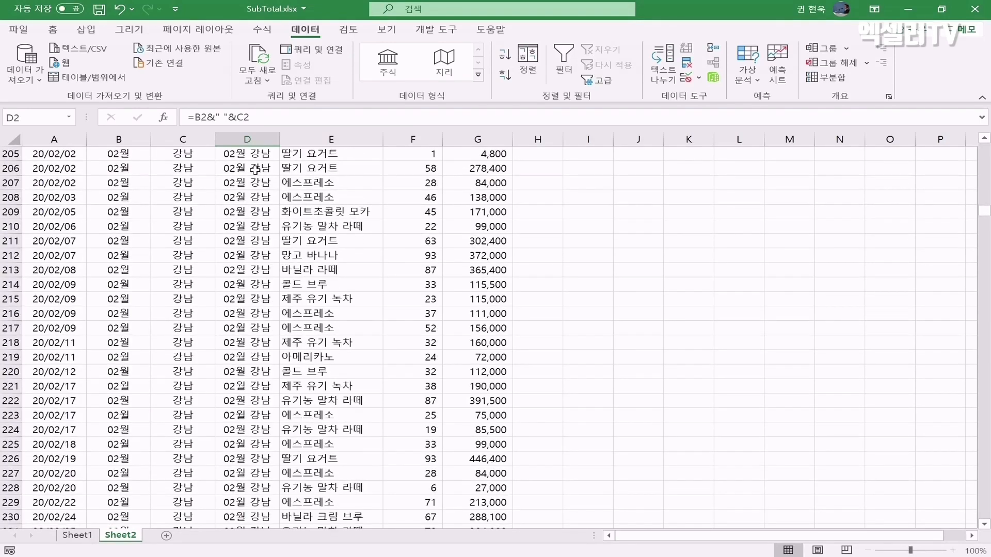
click(244, 225)
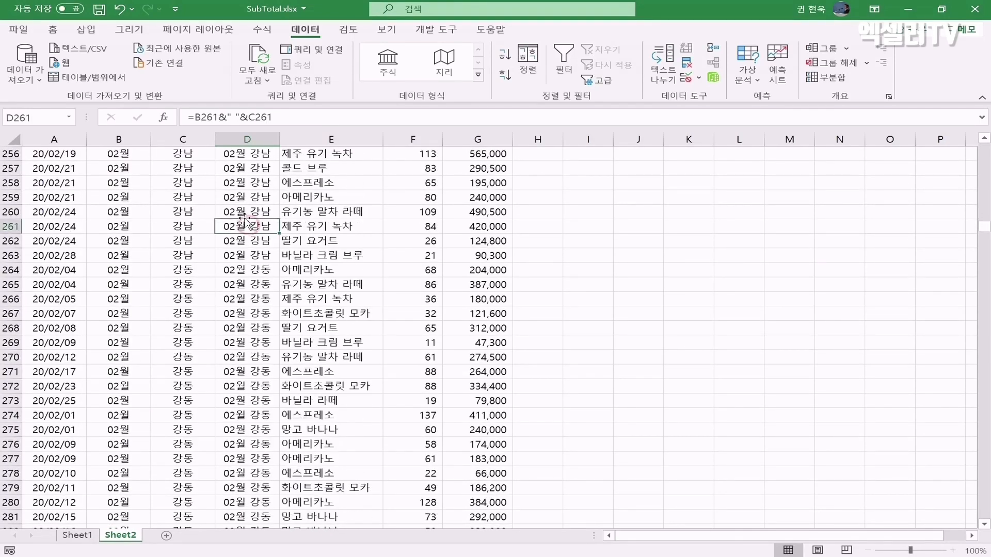
key(ctrl+Up)
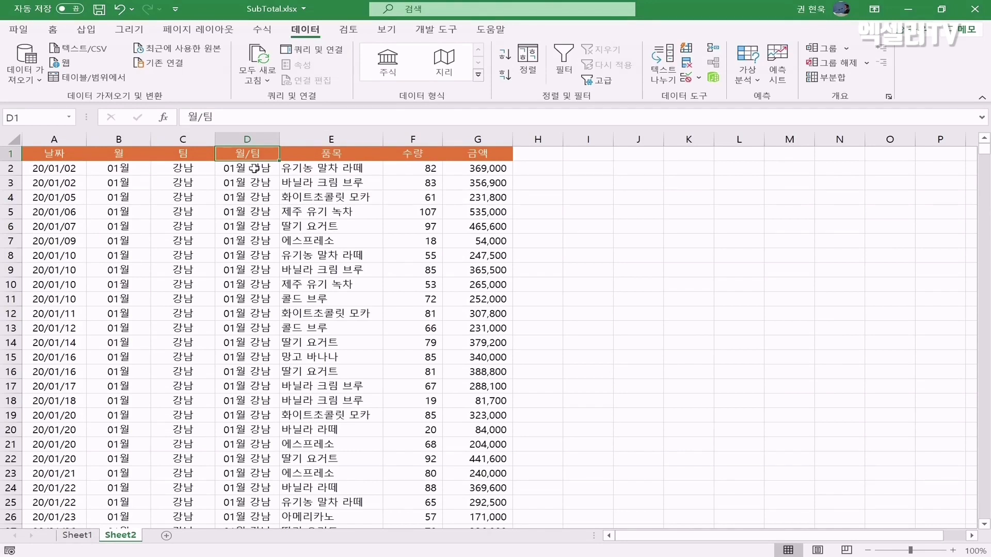
click(255, 168)
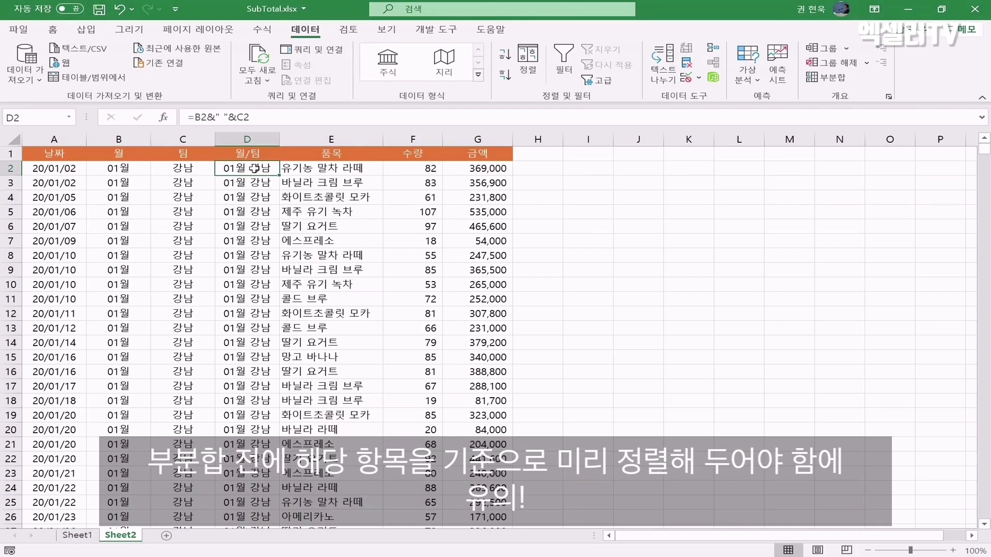
click(258, 197)
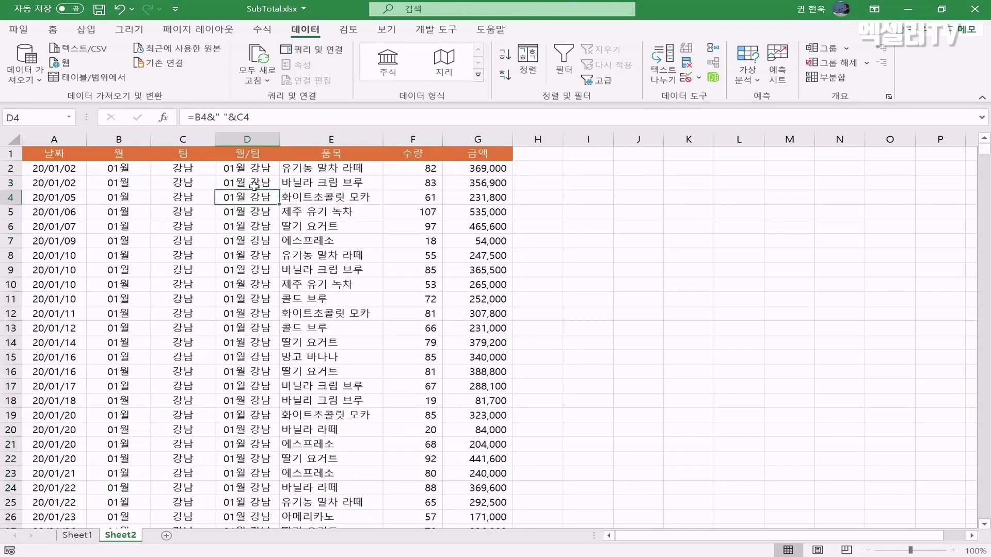
Step: Add subtotals to the Sheet2 sales table, grouped by 월/팀 and using the 평균 function for both 수량 and 금액
click(176, 197)
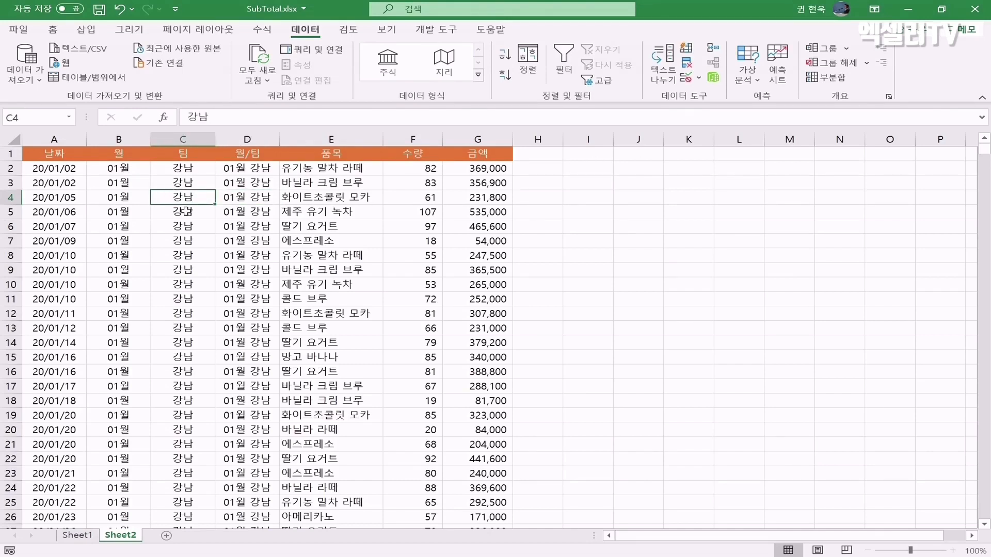
click(835, 79)
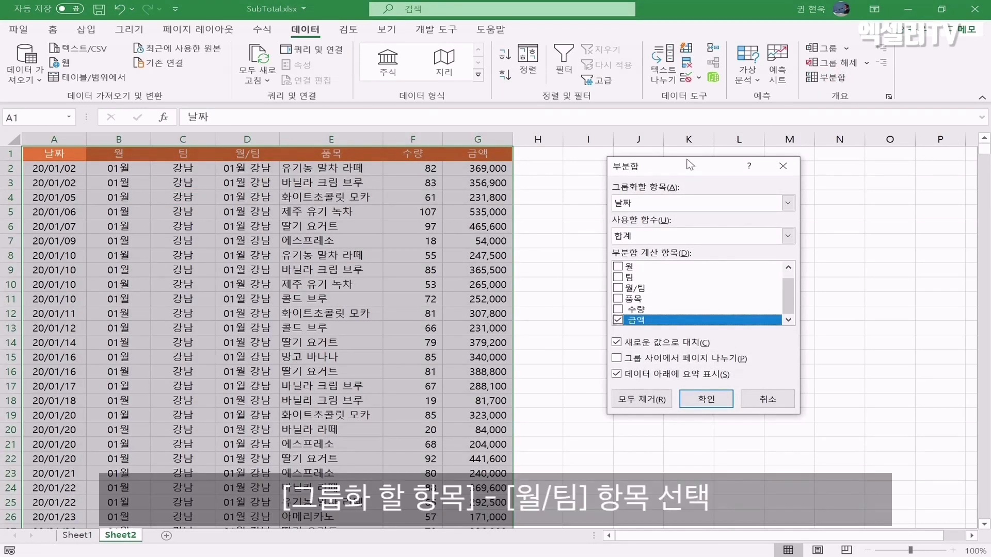
click(787, 203)
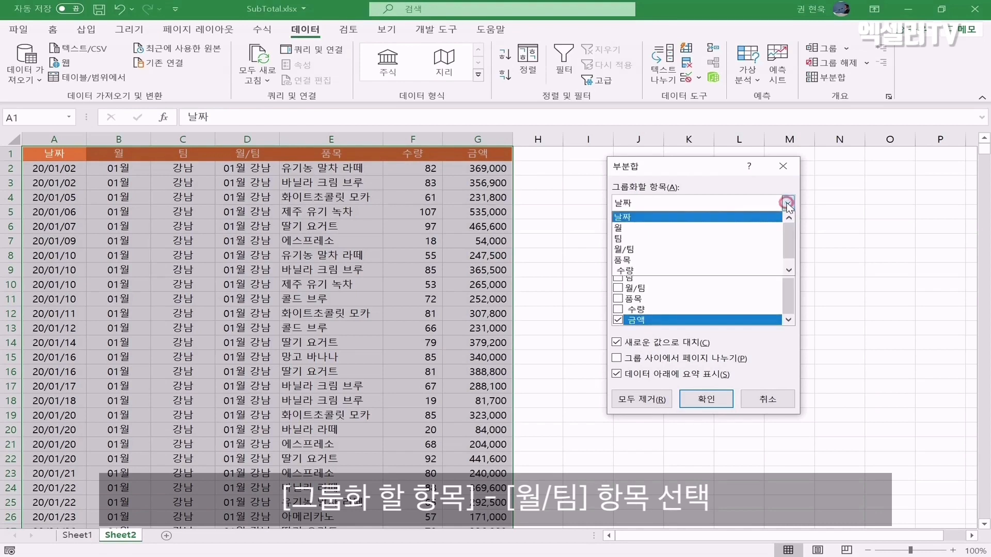
click(647, 250)
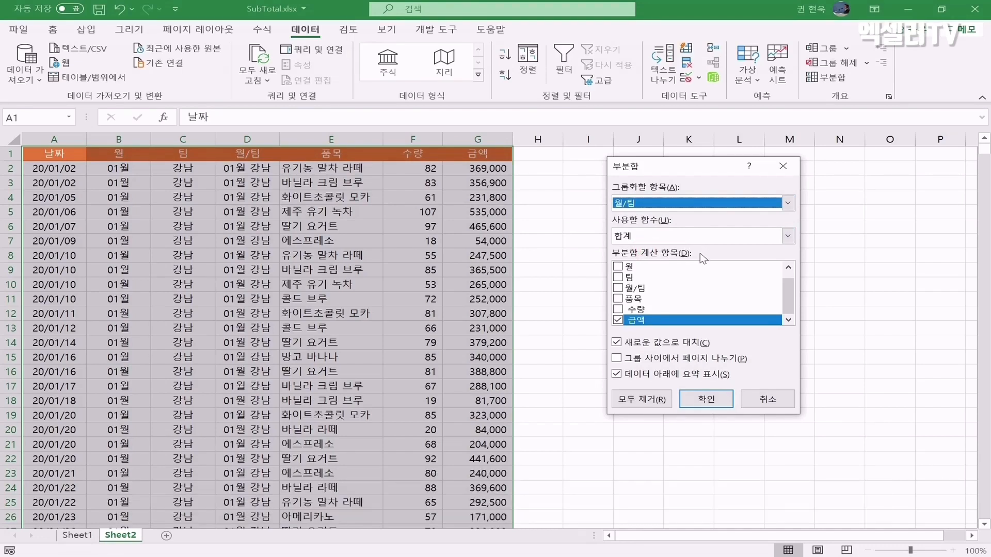
click(617, 309)
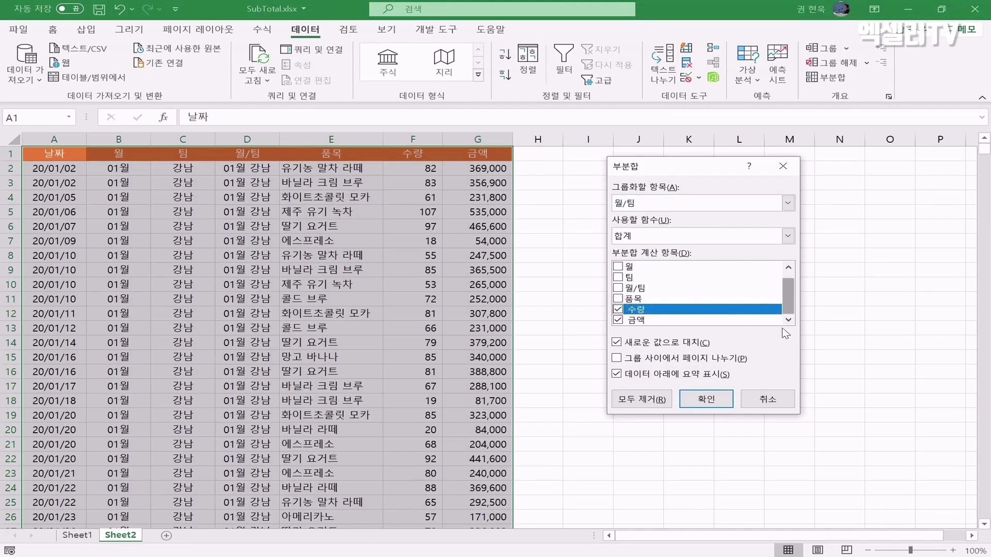
click(787, 235)
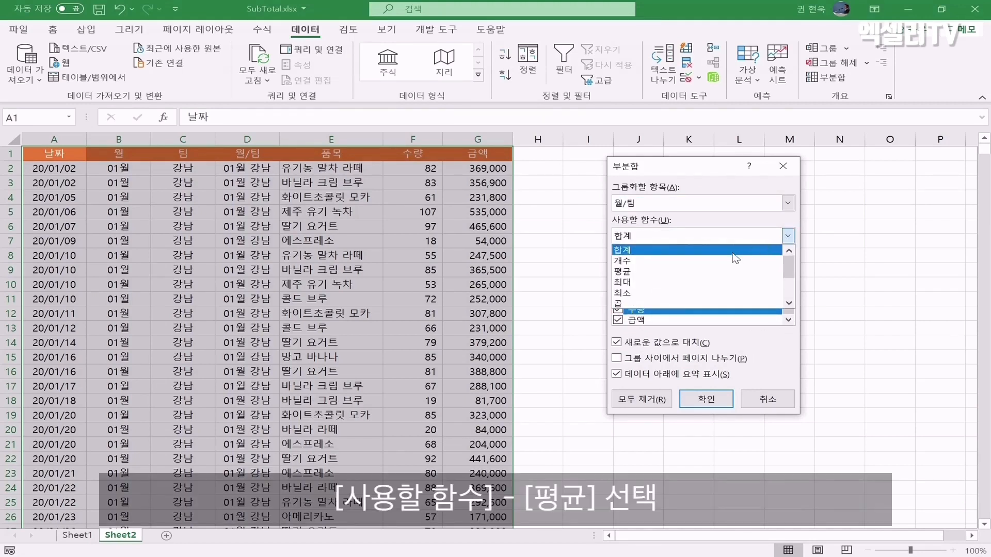
click(639, 272)
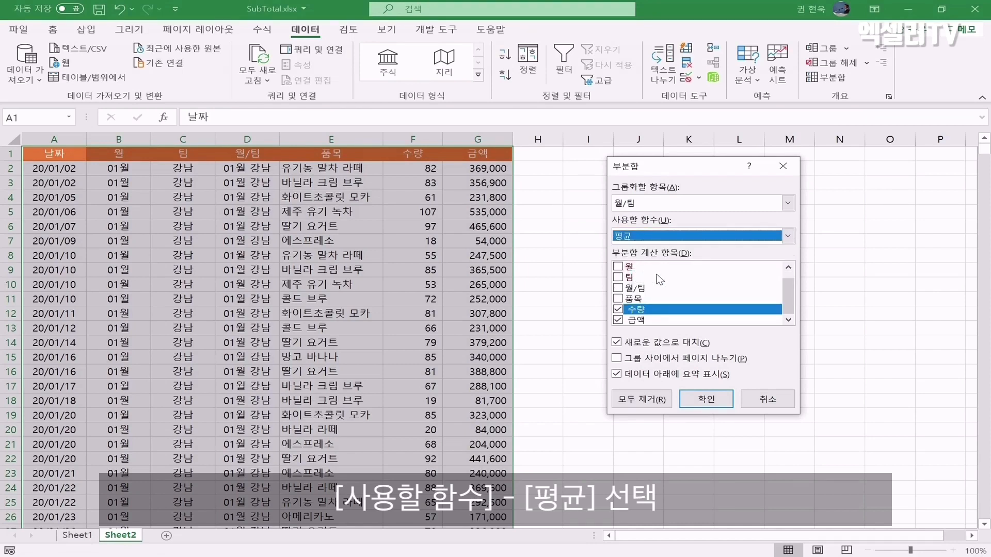
click(722, 401)
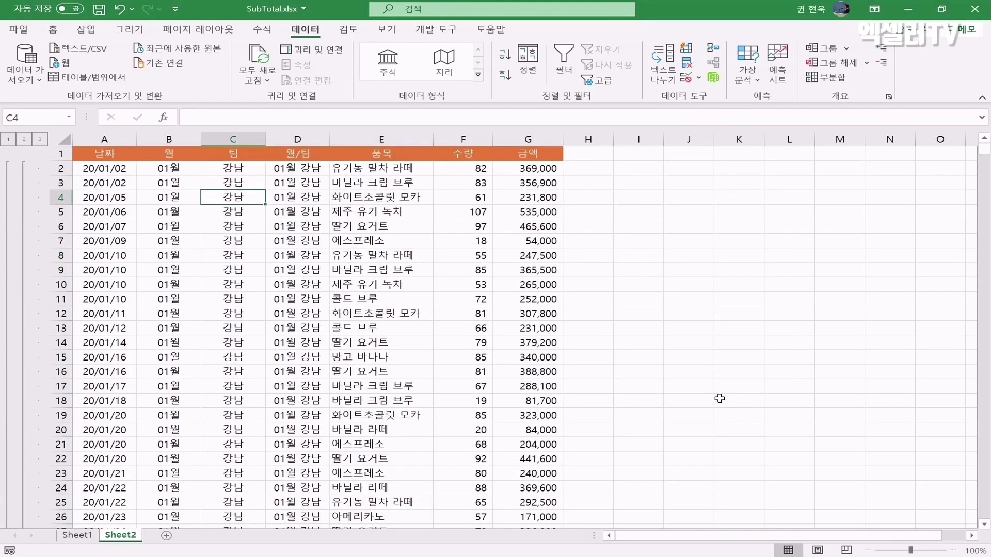
Step: Check the average row below the 01월 강남 records, and collapse the outline to level 2 to review only the 월/팀 averages
click(281, 284)
scroll(284, 289, down, 17)
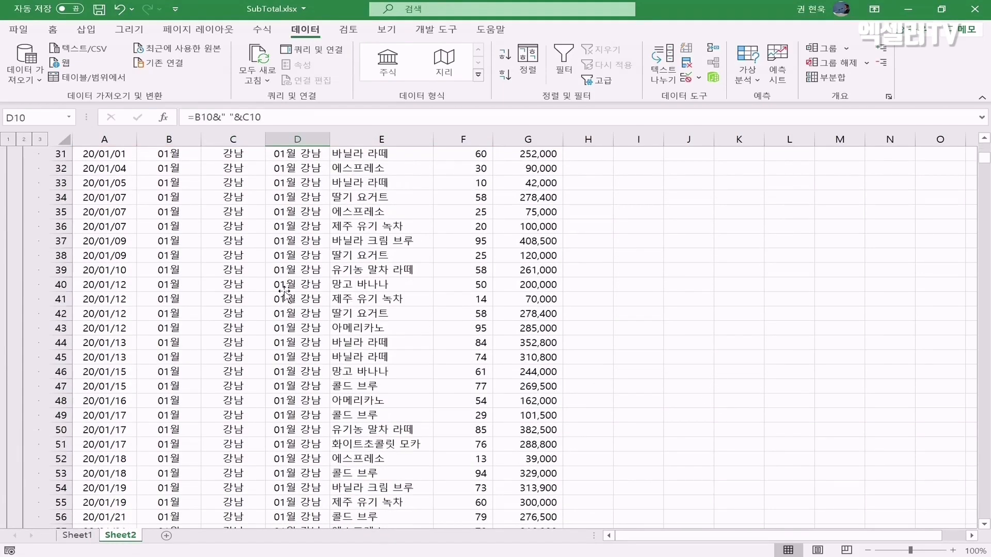
scroll(284, 293, up, 2)
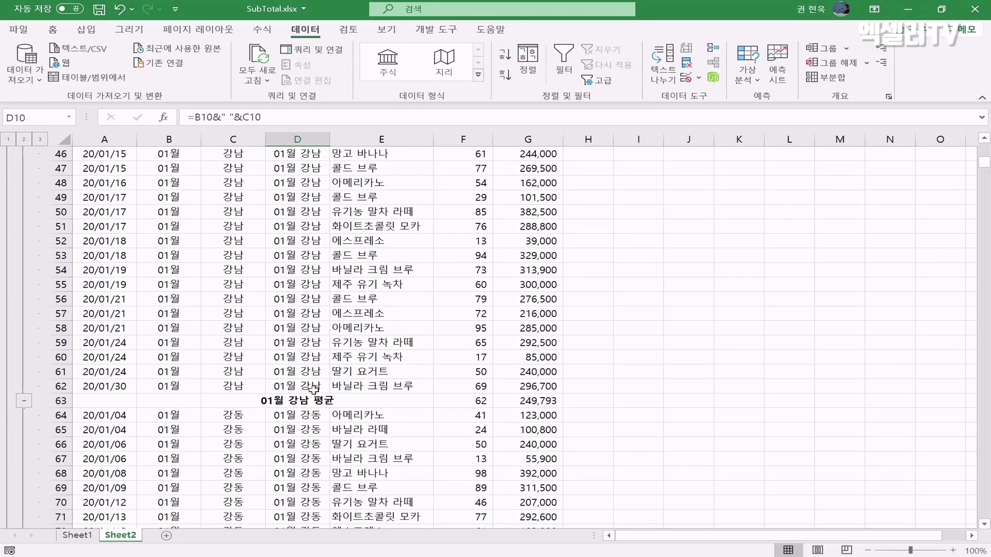
click(290, 403)
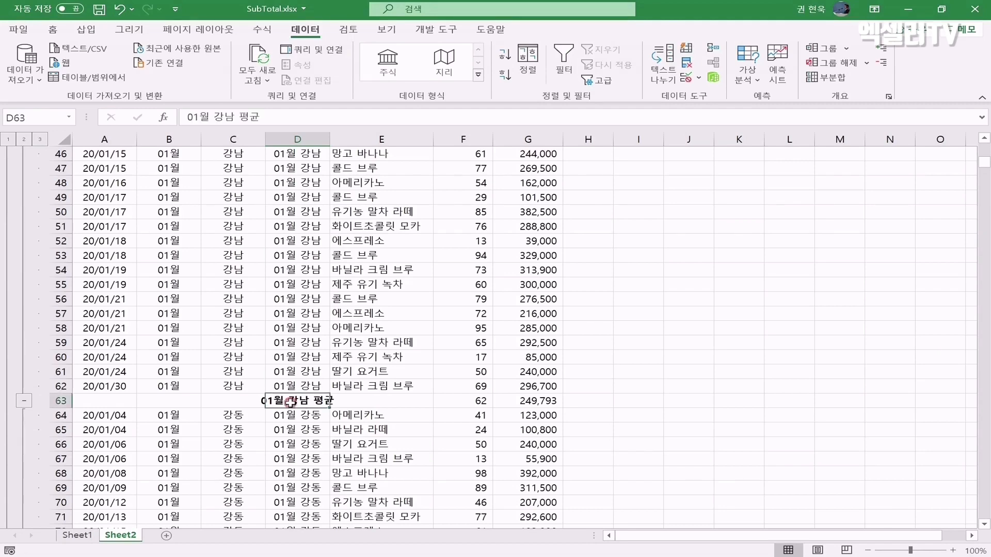
scroll(303, 411, down, 1)
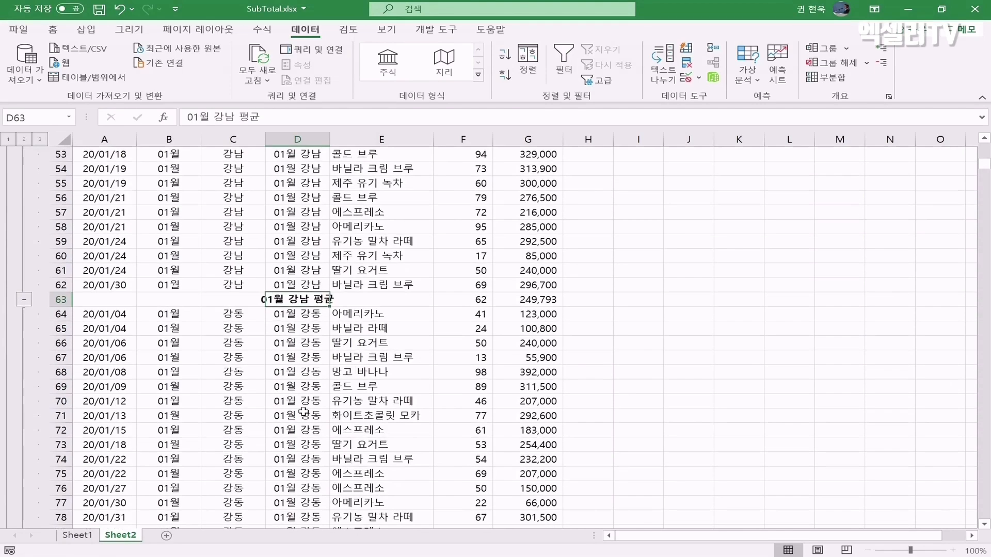
scroll(181, 289, up, 5)
click(24, 139)
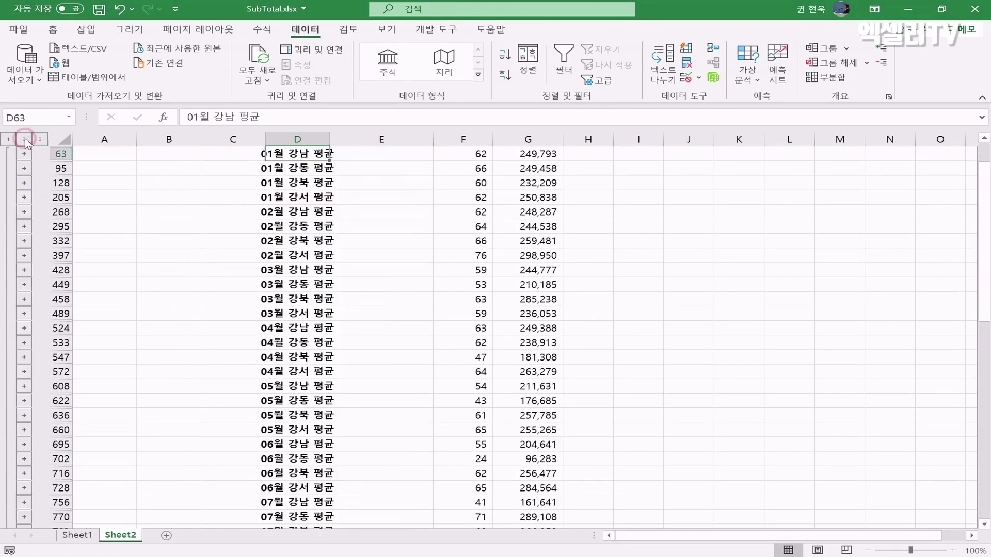
scroll(236, 229, up, 1)
scroll(264, 279, down, 3)
scroll(264, 279, up, 3)
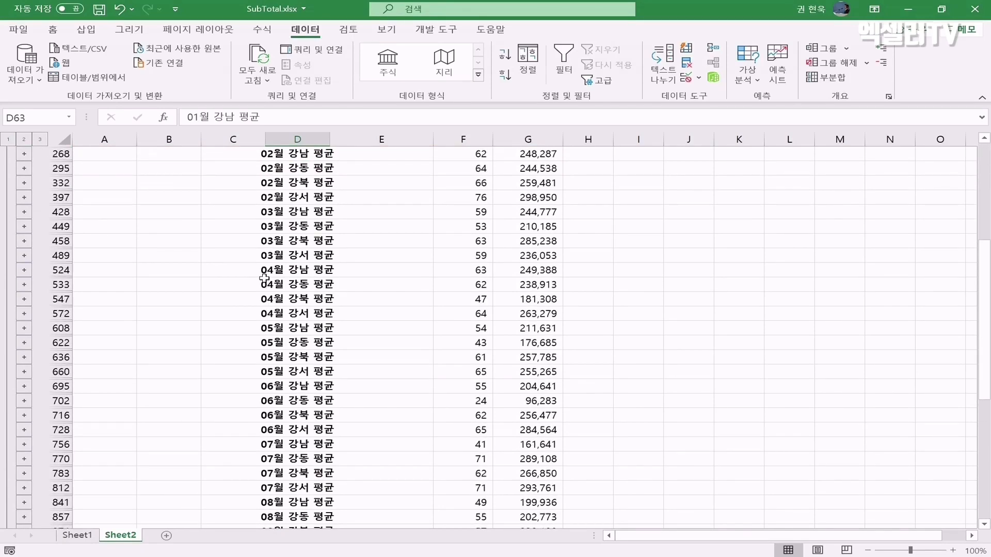